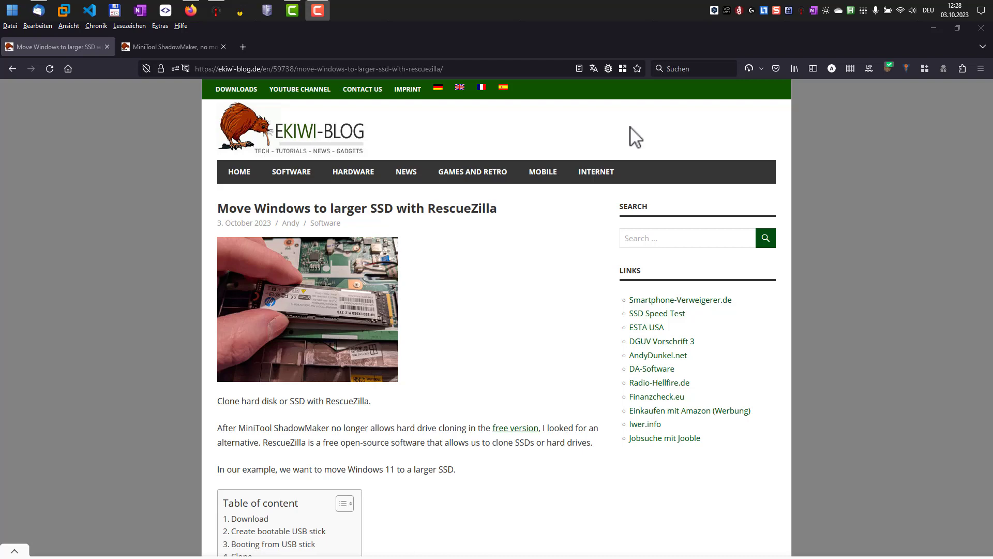
# Step: Skim the article on moving Windows to a larger SSD with RescueZilla and highlight the tool's name in the title
pyautogui.doubleClick(455, 208)
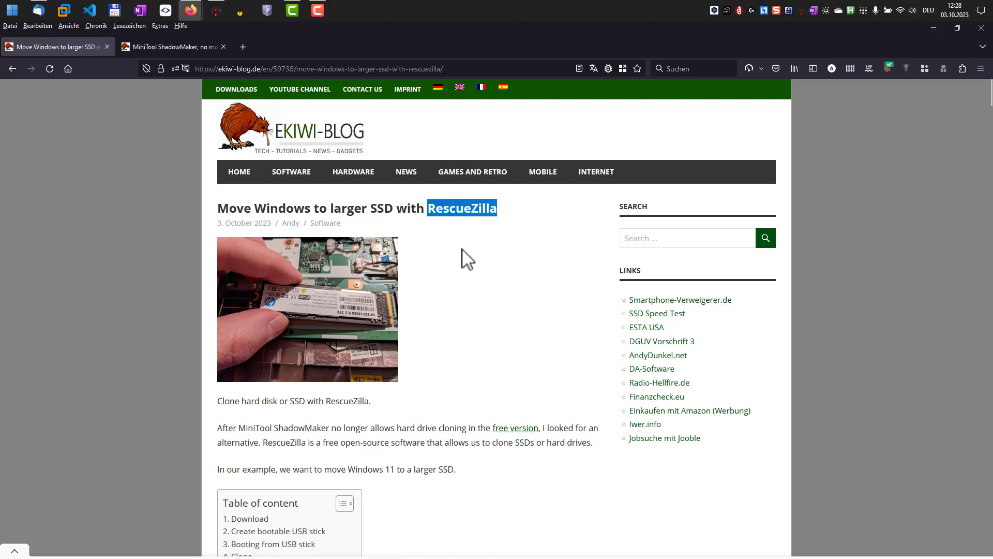
pyautogui.click(462, 259)
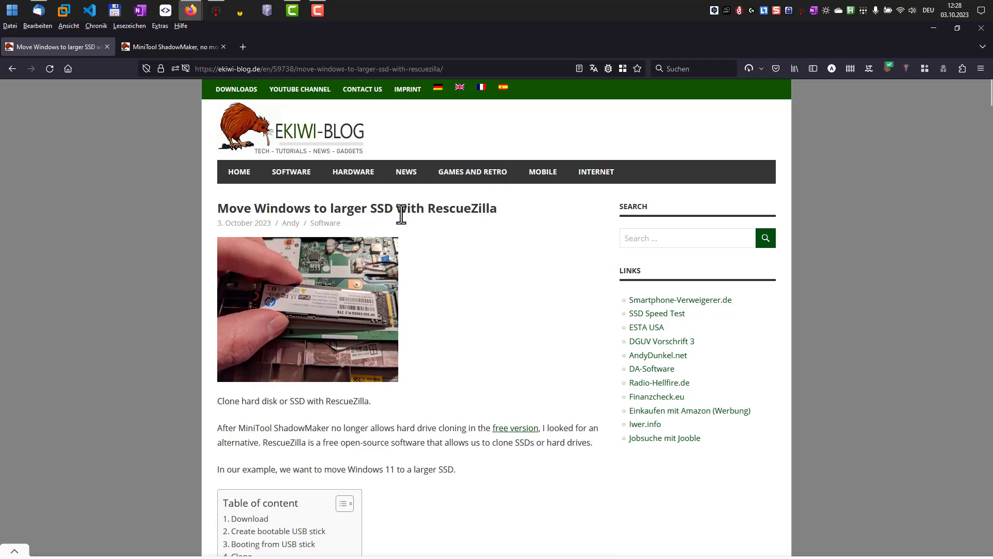
pyautogui.scroll(-15, 450, 301)
pyautogui.scroll(-15, 450, 296)
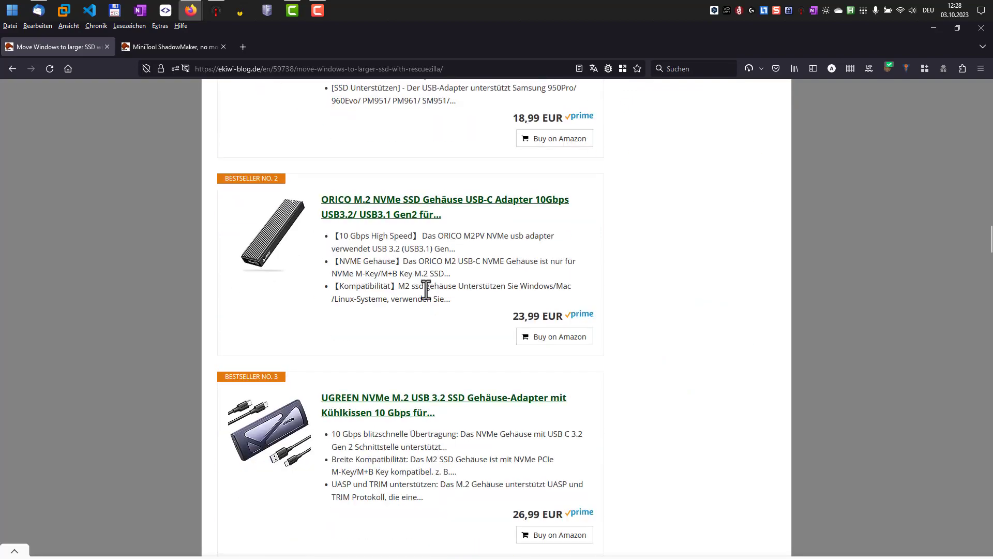
pyautogui.press('Home')
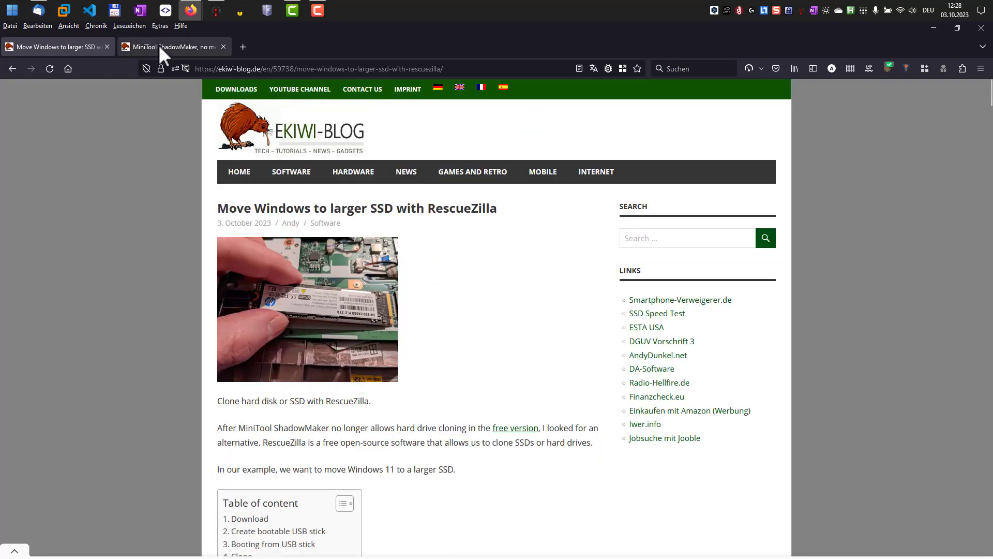
pyautogui.doubleClick(454, 208)
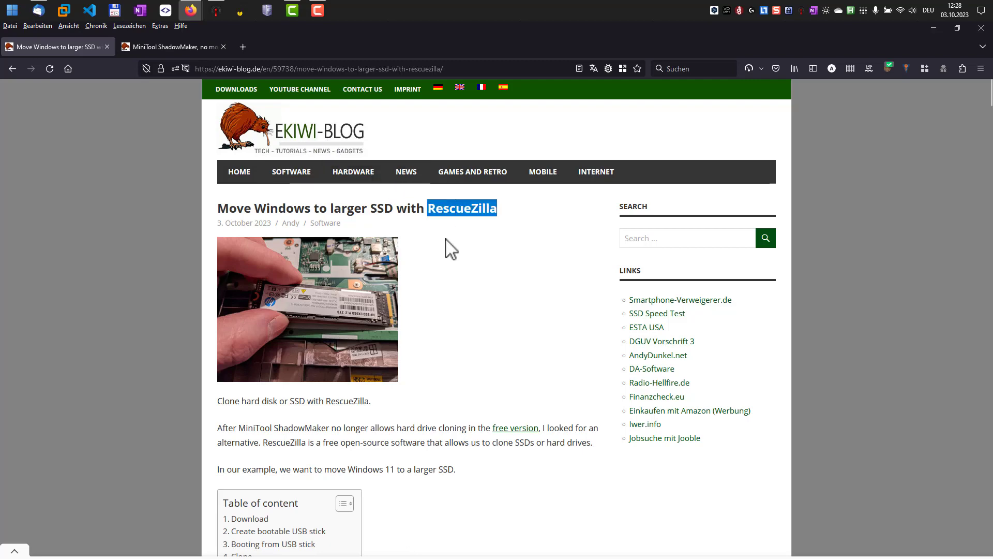
# Step: Read the MiniTool ShadowMaker article about cloning in the free version, including its Free and Pro feature comparison
pyautogui.click(158, 44)
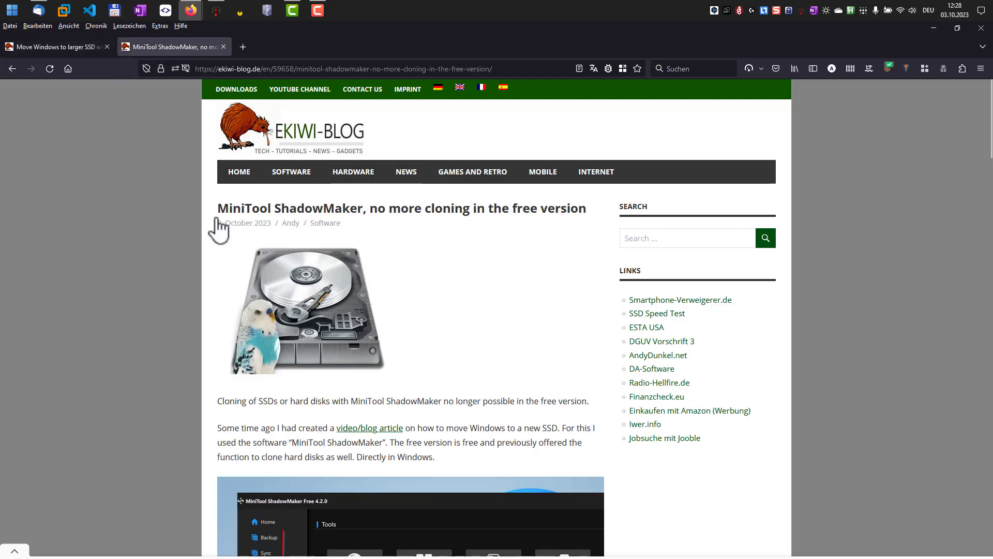
pyautogui.moveTo(218, 209); pyautogui.dragTo(364, 212)
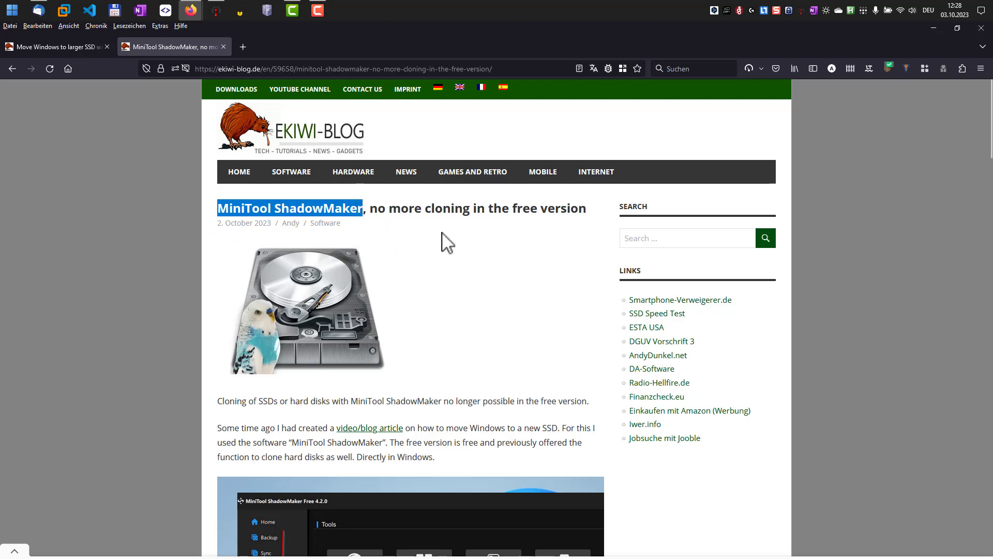
pyautogui.scroll(-5, 441, 232)
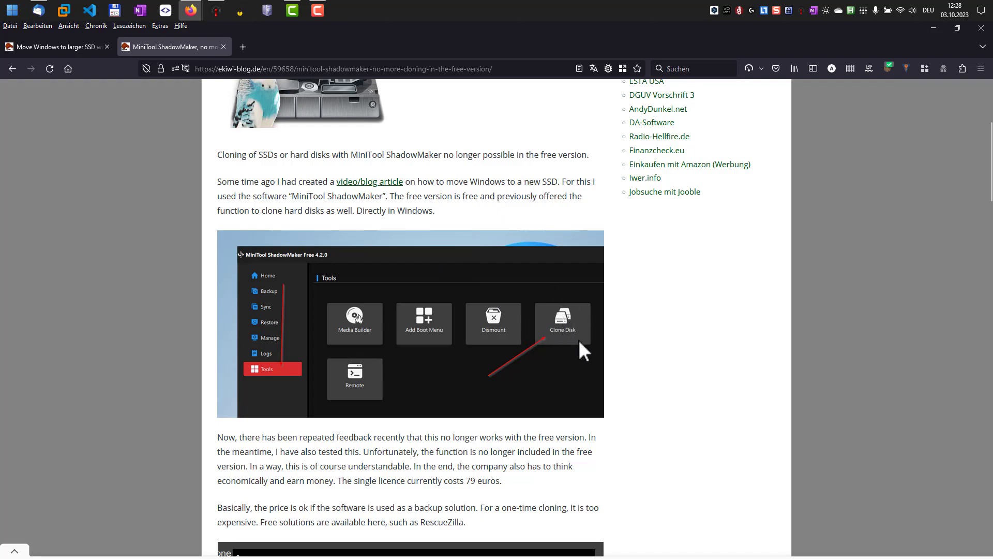
pyautogui.scroll(-10, 579, 339)
pyautogui.scroll(4, 572, 337)
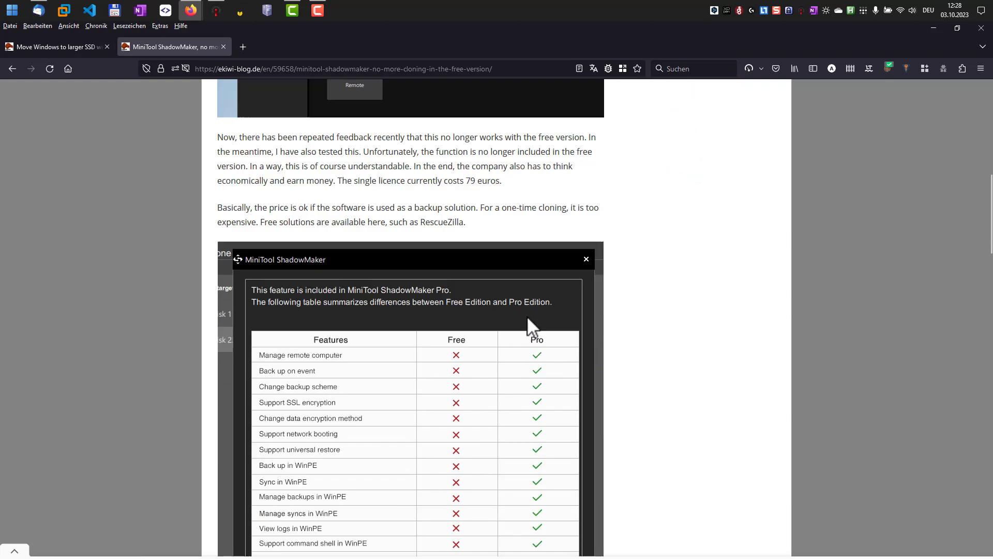
pyautogui.scroll(-4, 527, 315)
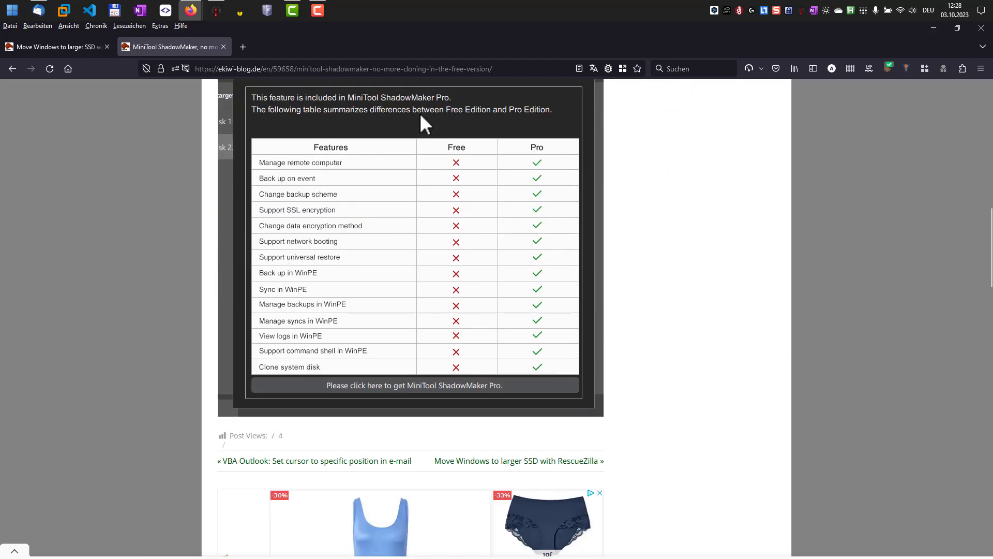
# Step: Return to the RescueZilla article and review the USB-SATA and USB-NVMe adapters in the section on booting from a USB stick
pyautogui.click(55, 47)
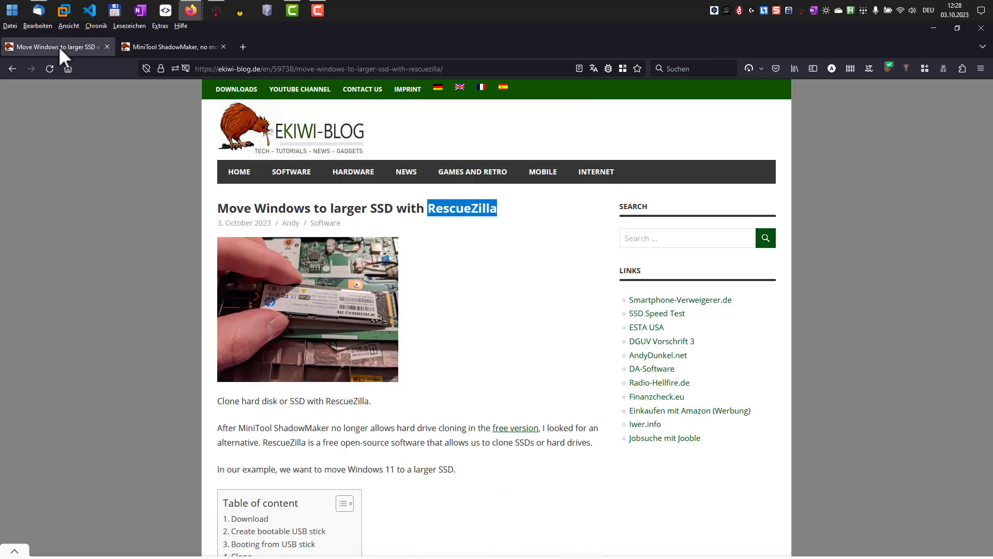
pyautogui.doubleClick(463, 206)
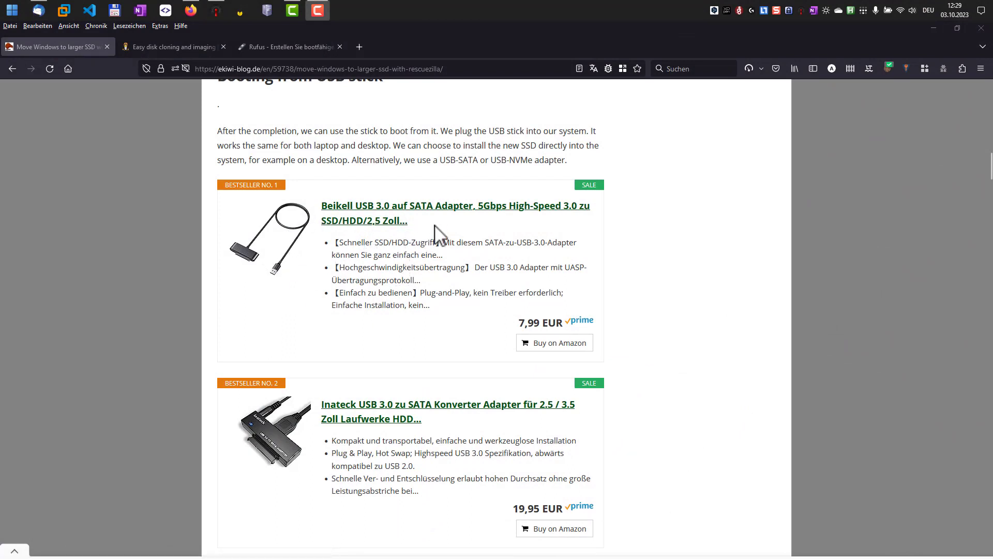
pyautogui.scroll(-8, 438, 163)
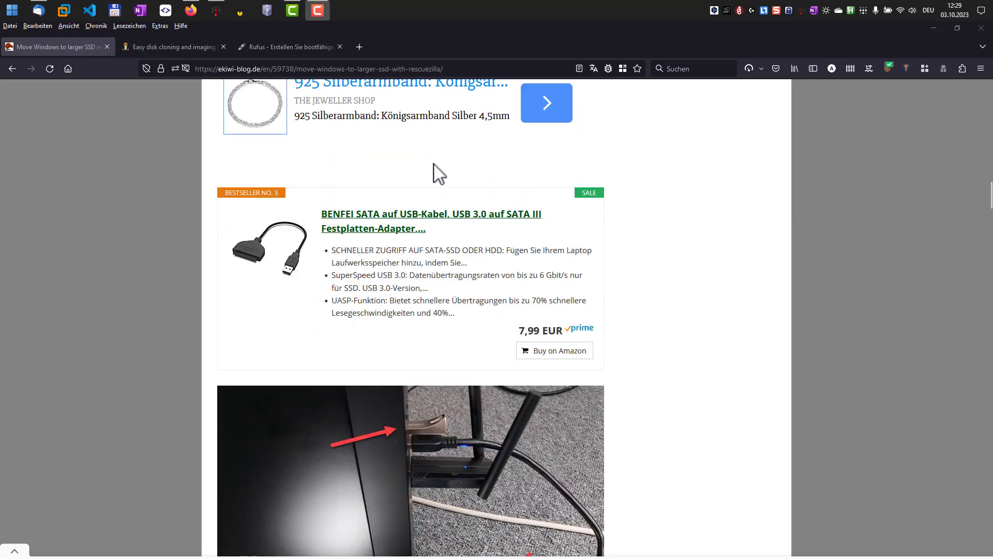
pyautogui.scroll(-8, 434, 163)
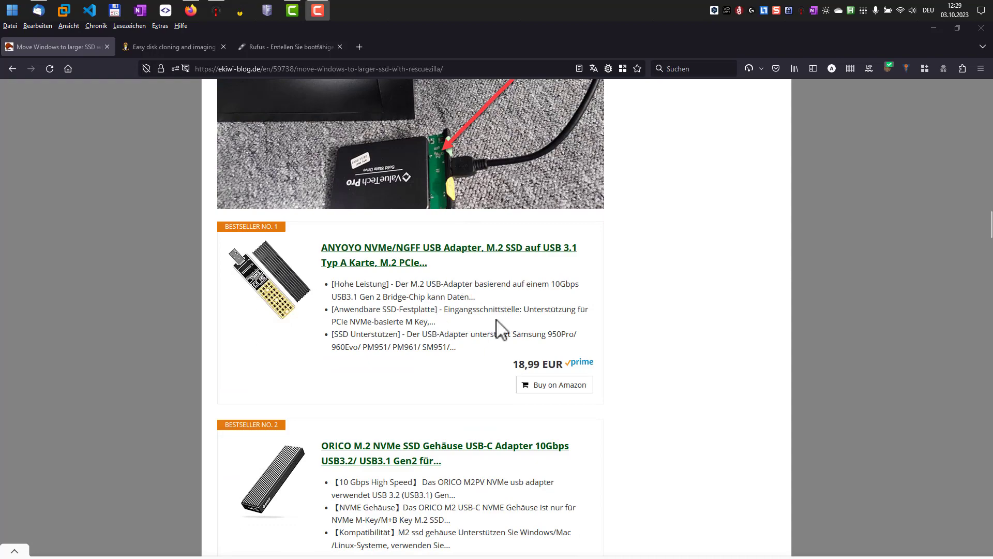
pyautogui.scroll(10, 484, 326)
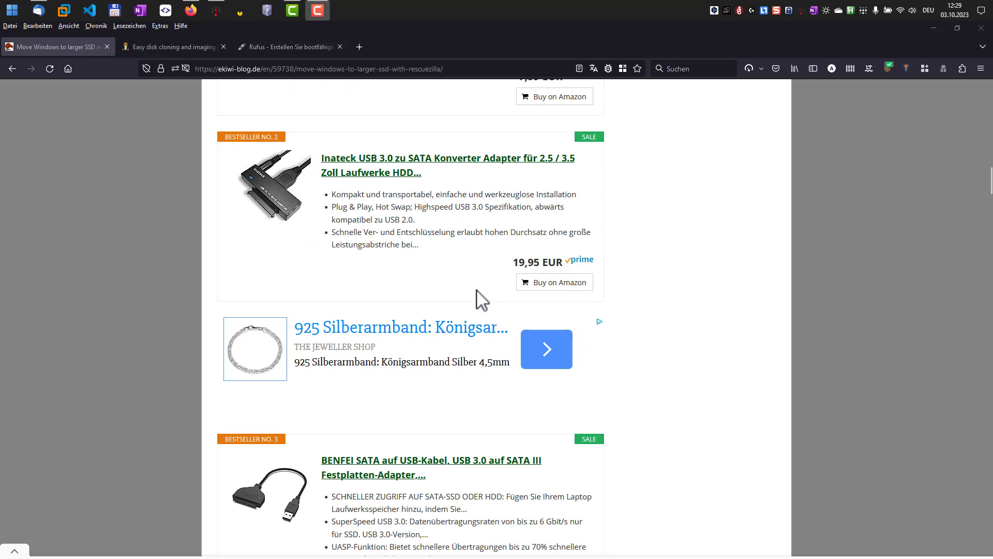
pyautogui.scroll(5, 482, 299)
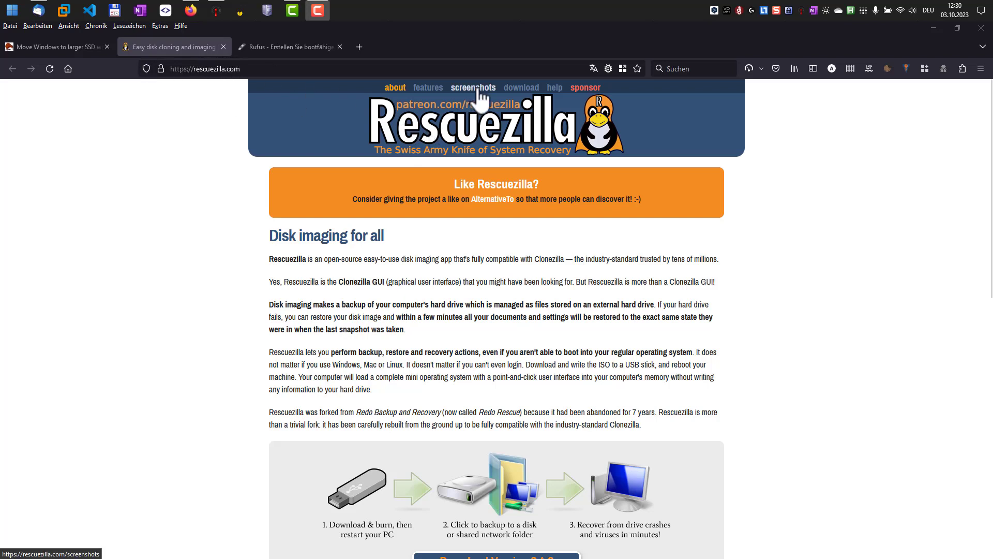
# Step: Open the Rescuezilla download page, and switch the Rufus website to English (International) to look through it
pyautogui.click(500, 86)
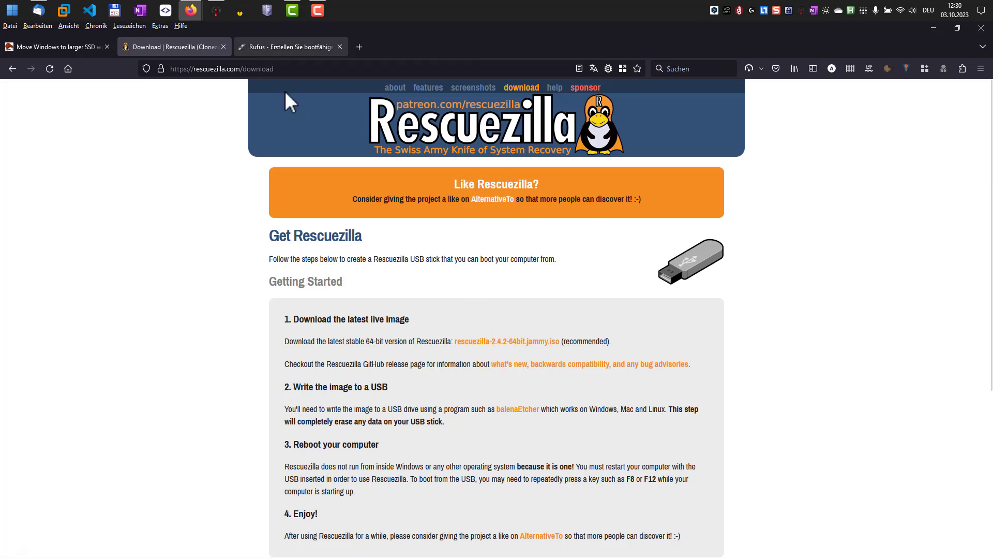
pyautogui.click(276, 45)
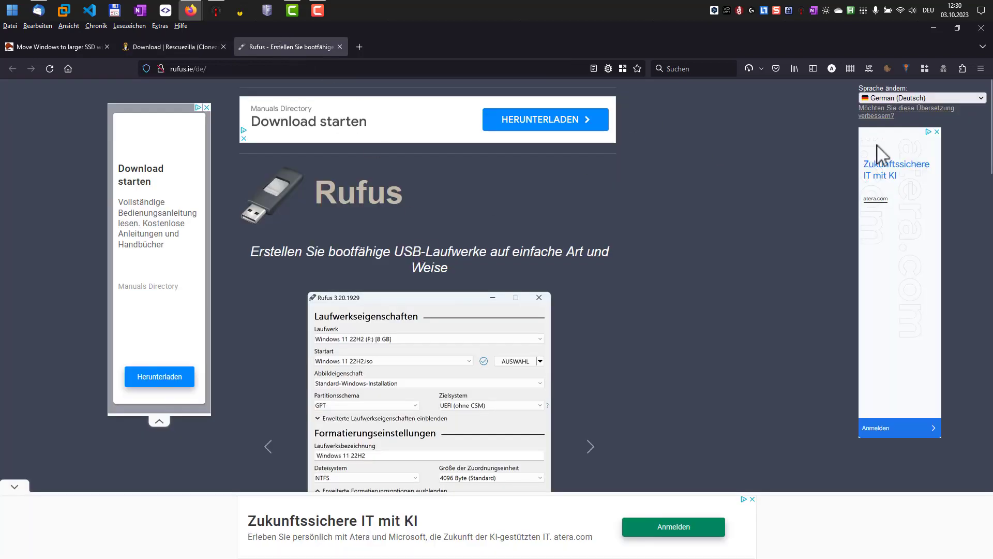
pyautogui.click(910, 98)
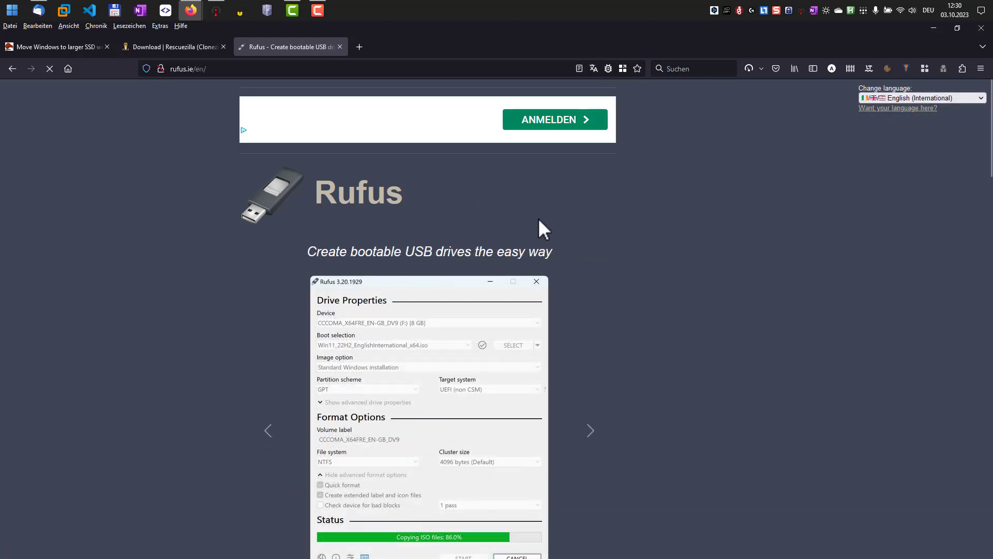
pyautogui.scroll(-4, 536, 218)
pyautogui.scroll(4, 532, 211)
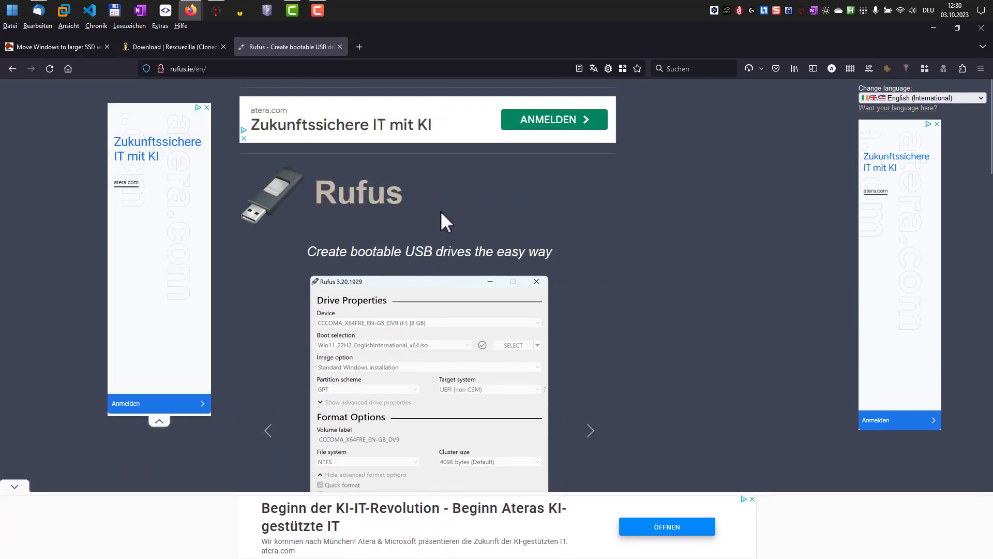
pyautogui.scroll(-8, 440, 210)
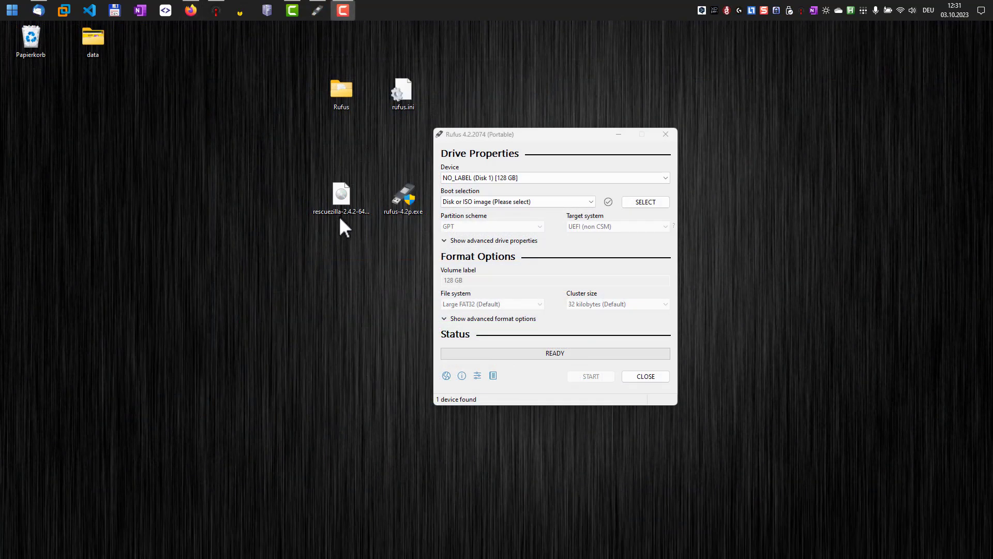
# Step: In Rufus, choose the NO_LABEL (Disk 1) [128 GB] device and load rescuezilla-2.4.2-64bit.jammy.iso from the desktop as the boot image
pyautogui.click(340, 201)
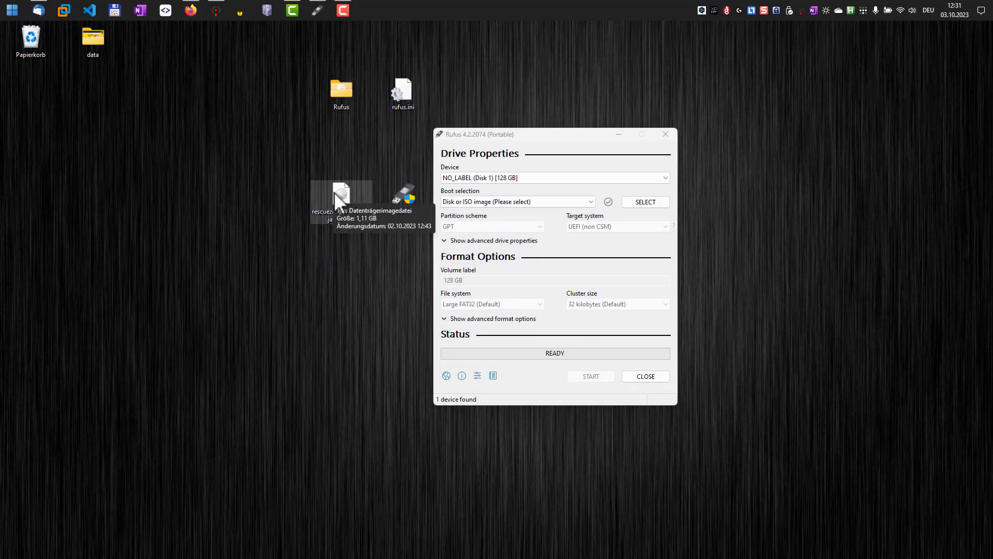
pyautogui.click(407, 194)
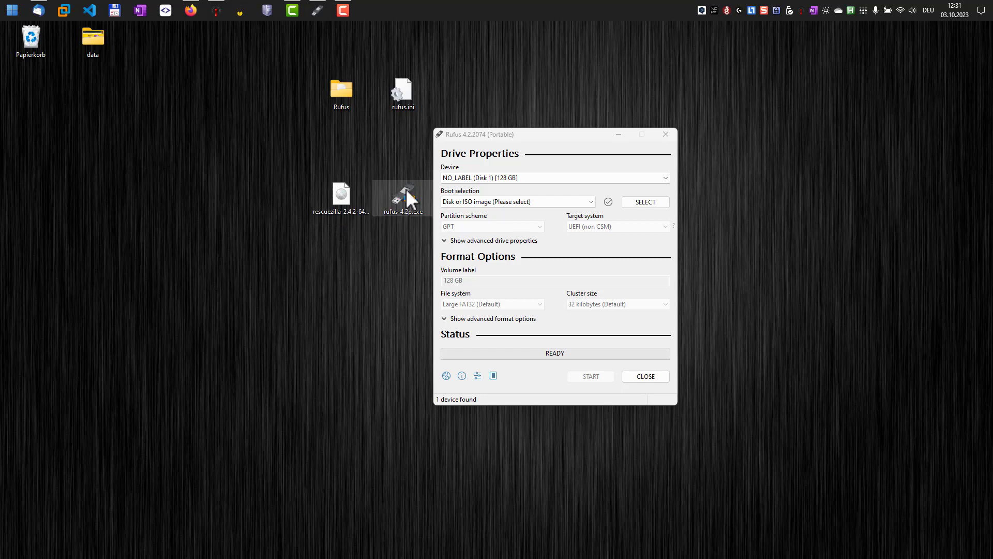
pyautogui.moveTo(460, 130)
pyautogui.mouseDown()
pyautogui.moveTo(473, 126)
pyautogui.moveTo(469, 135)
pyautogui.mouseUp()
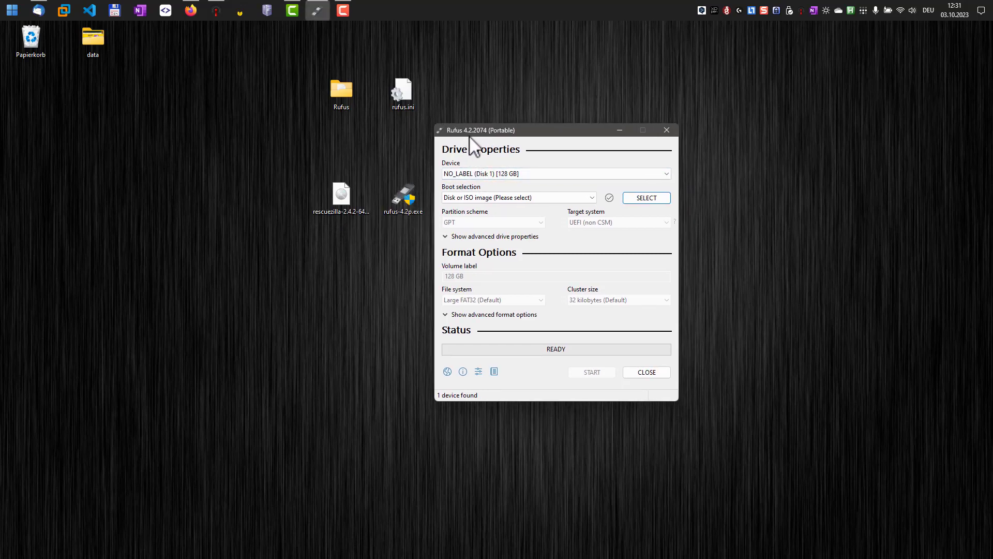
pyautogui.click(513, 173)
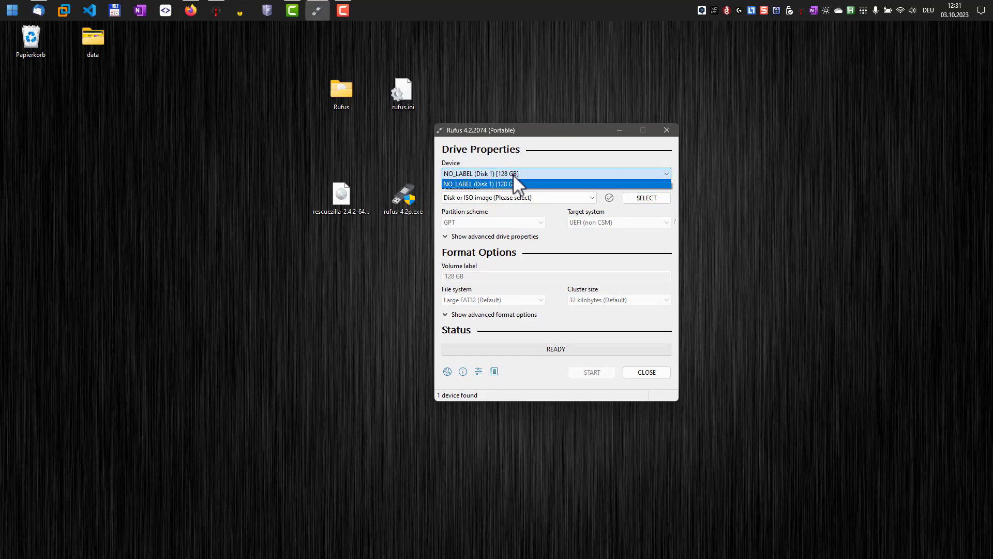
pyautogui.click(488, 184)
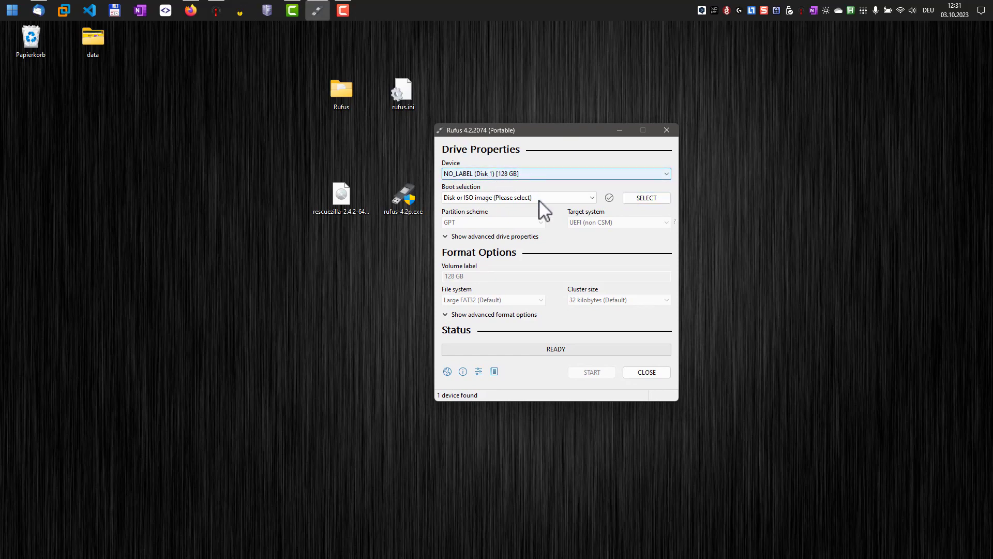
pyautogui.click(628, 196)
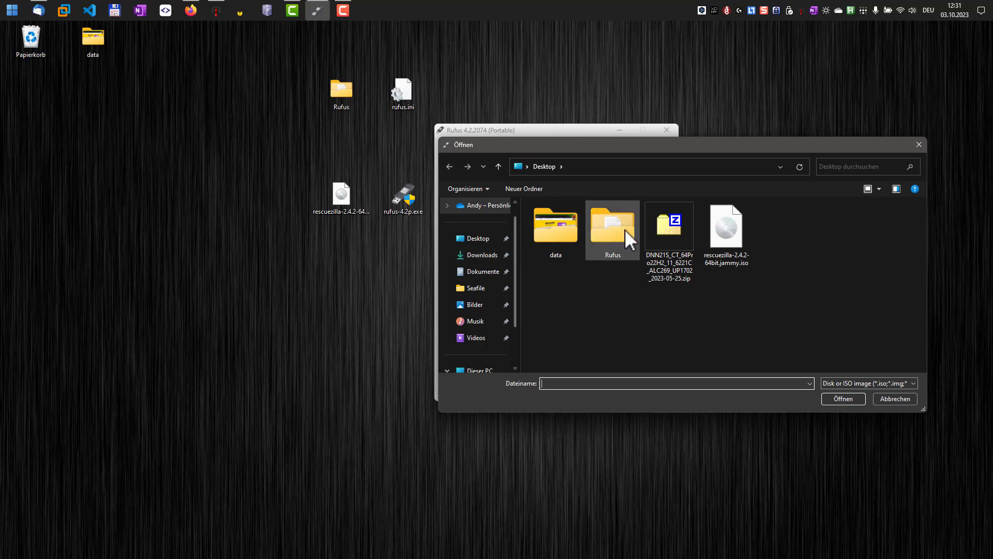
pyautogui.doubleClick(718, 231)
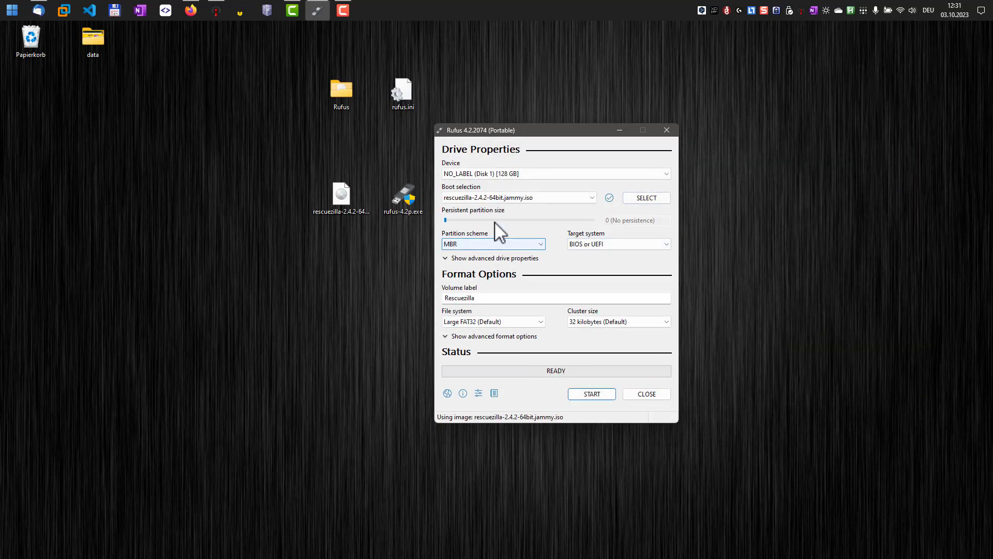
# Step: Set the partition scheme for the Rescuezilla USB stick to GPT
pyautogui.click(478, 244)
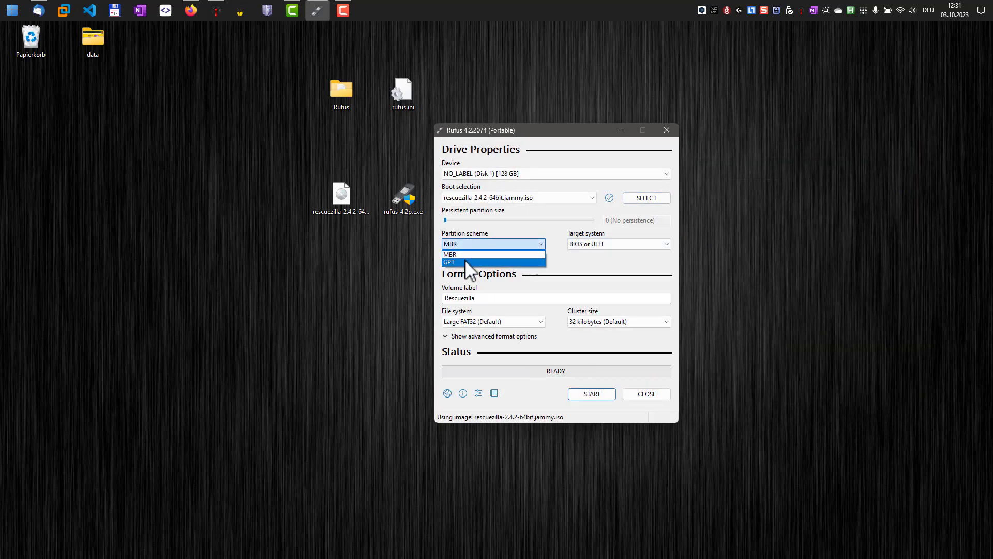
pyautogui.click(466, 262)
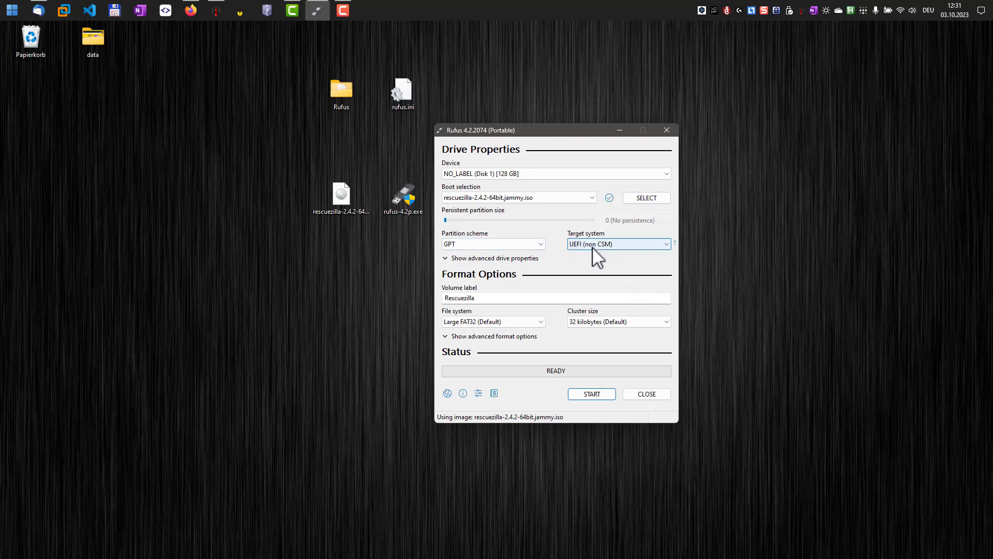
pyautogui.click(512, 244)
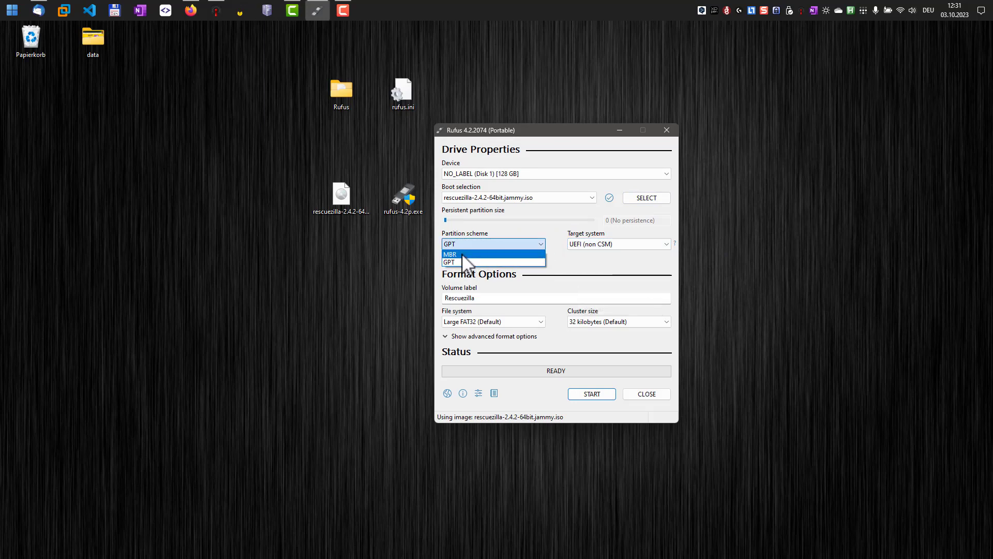
pyautogui.click(515, 244)
pyautogui.click(509, 244)
pyautogui.click(498, 254)
pyautogui.click(495, 246)
pyautogui.click(487, 262)
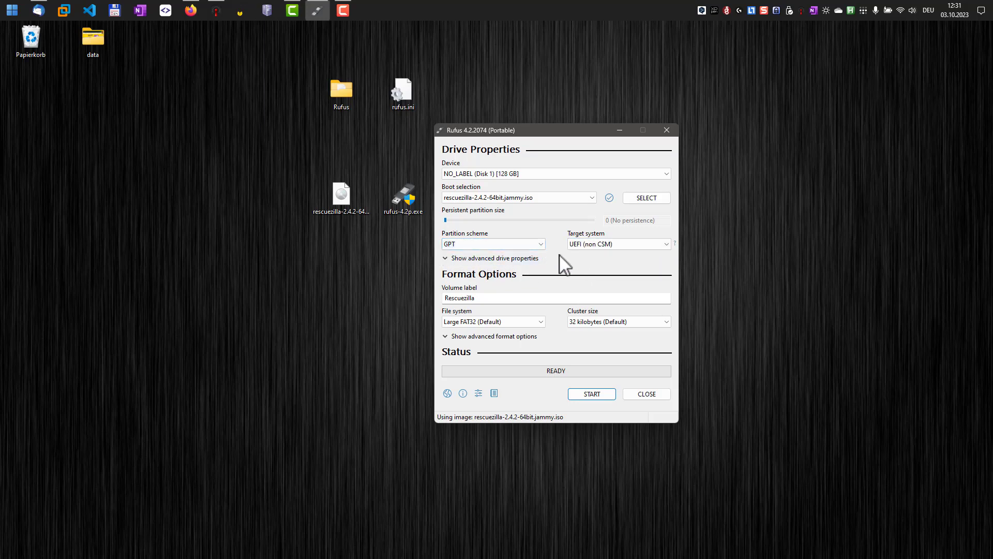
# Step: Write the Rescuezilla image to the NO_LABEL (Disk 1) [128 GB] stick in DD Image mode, accepting the data-loss warnings, and close Rufus when finished
pyautogui.moveTo(520, 133); pyautogui.dragTo(517, 125)
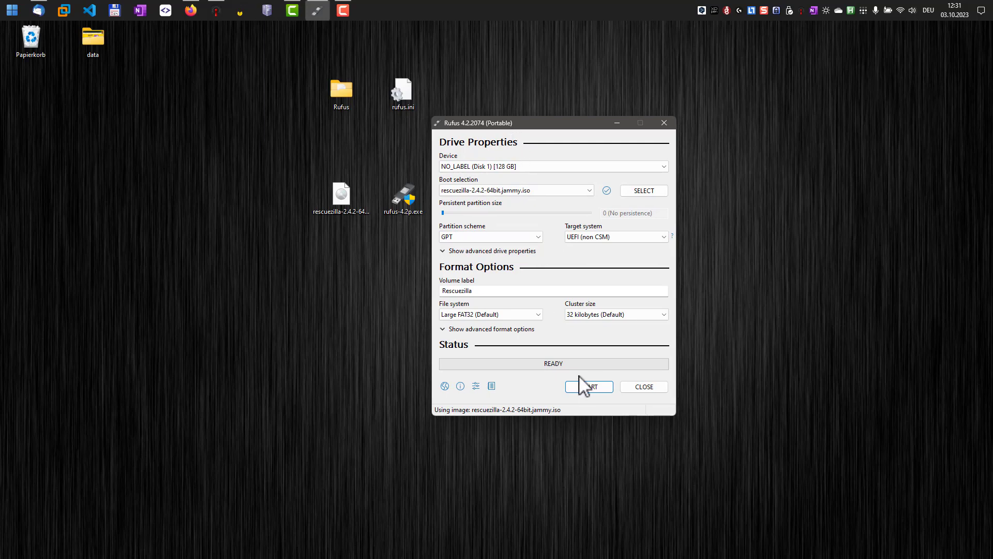
pyautogui.click(583, 392)
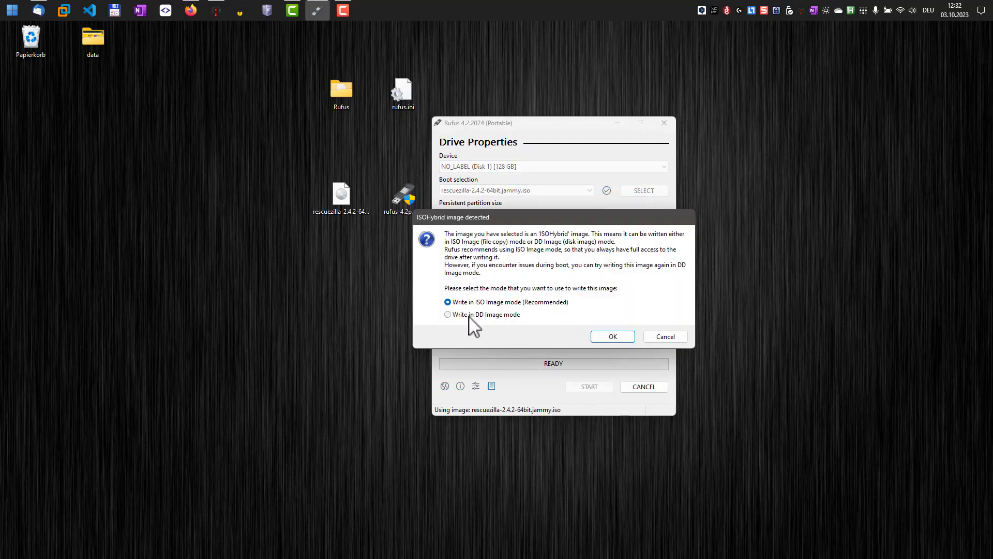
pyautogui.click(469, 315)
pyautogui.click(613, 338)
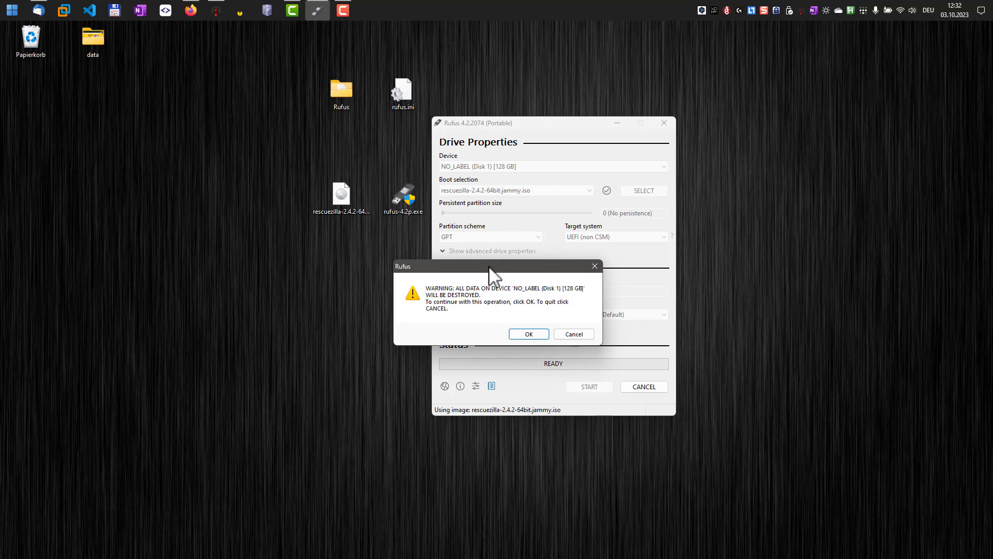
pyautogui.moveTo(489, 266); pyautogui.dragTo(478, 242)
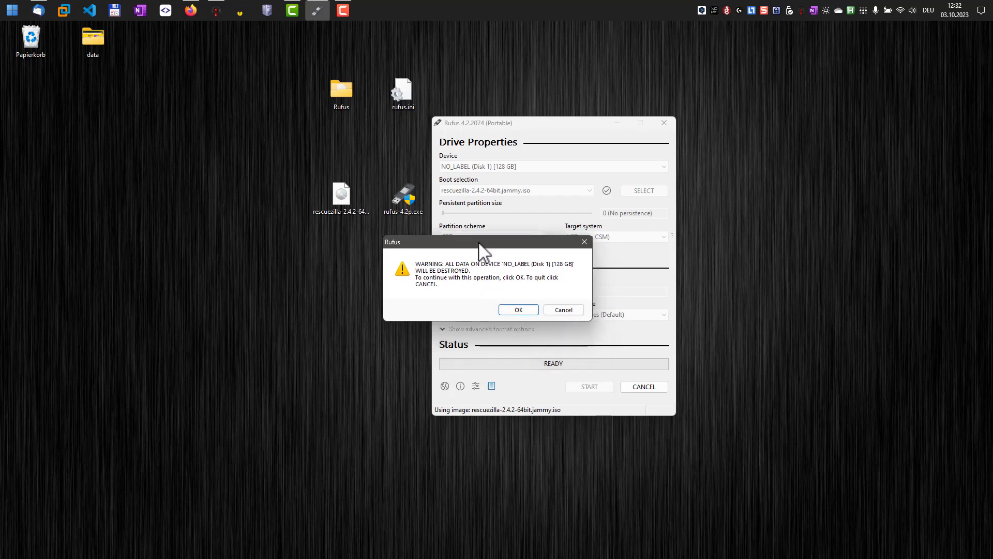
pyautogui.click(518, 309)
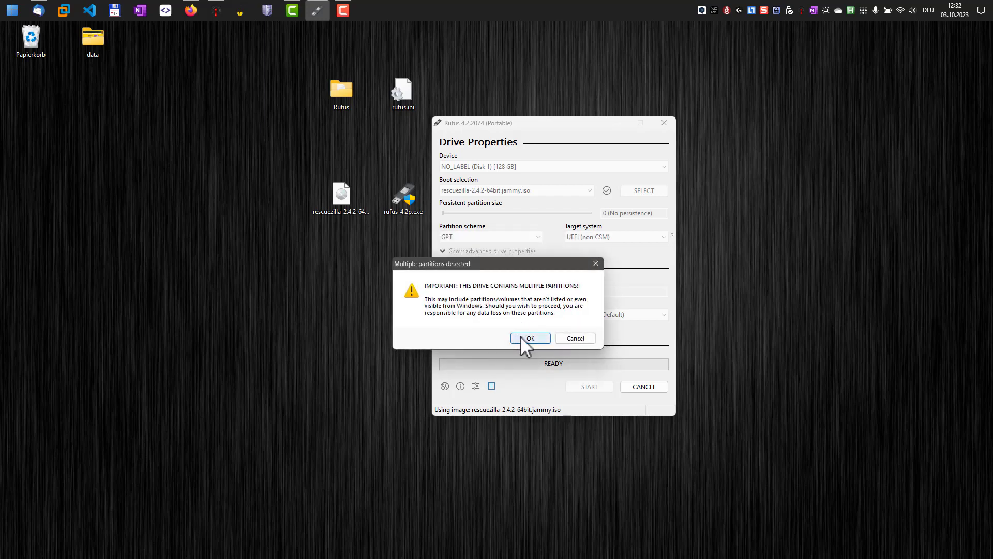
pyautogui.click(526, 338)
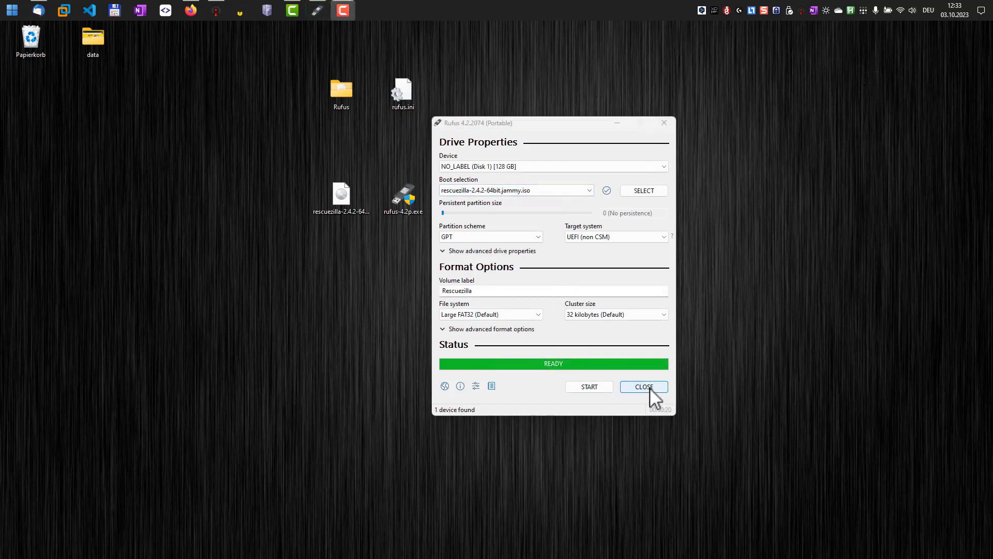
pyautogui.click(644, 387)
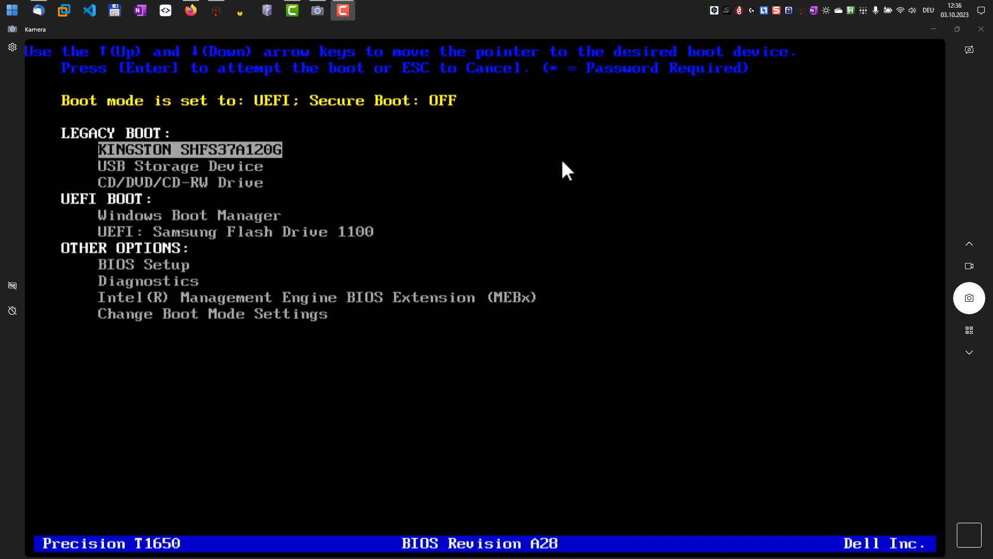
# Step: Boot the target computer from UEFI: Samsung Flash Drive 1100 and start Rescuezilla in English
pyautogui.press('Down')
pyautogui.press('Down')
pyautogui.press('Down')
pyautogui.press('Down')
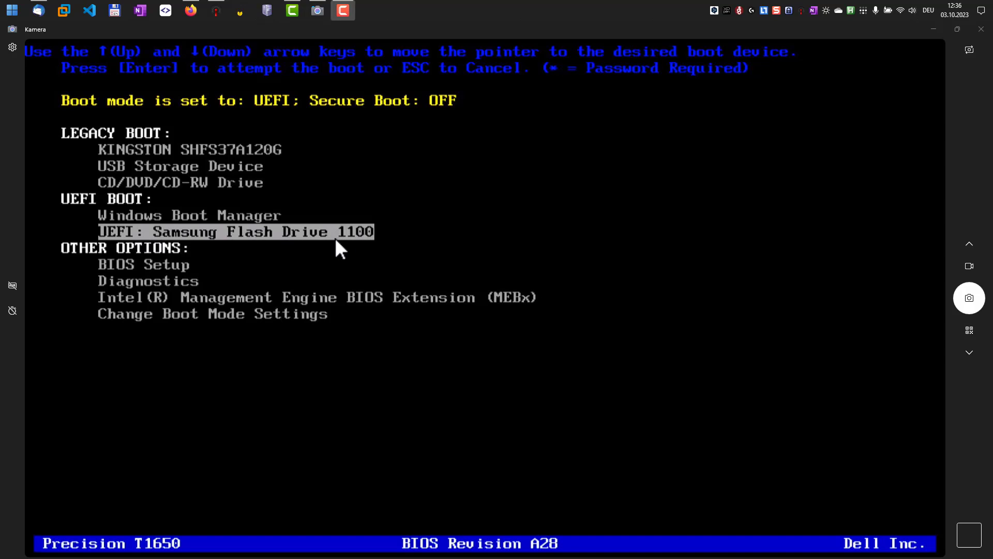
pyautogui.press('Return')
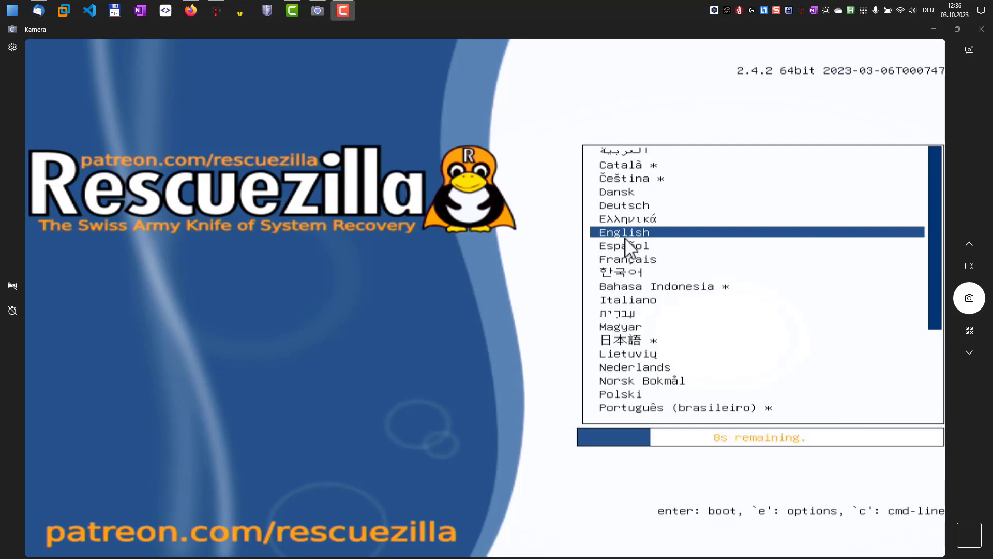
pyautogui.press('Return')
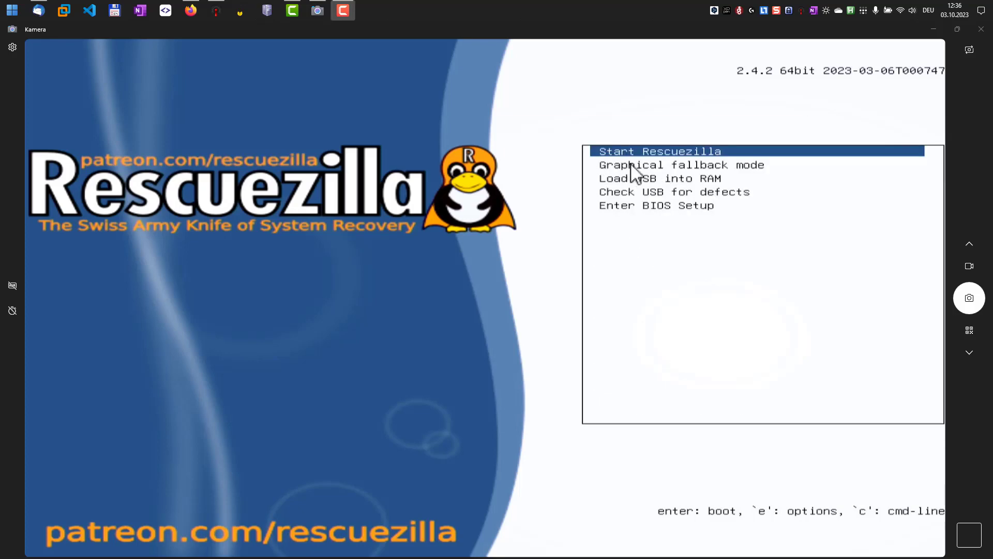
pyautogui.press('Return')
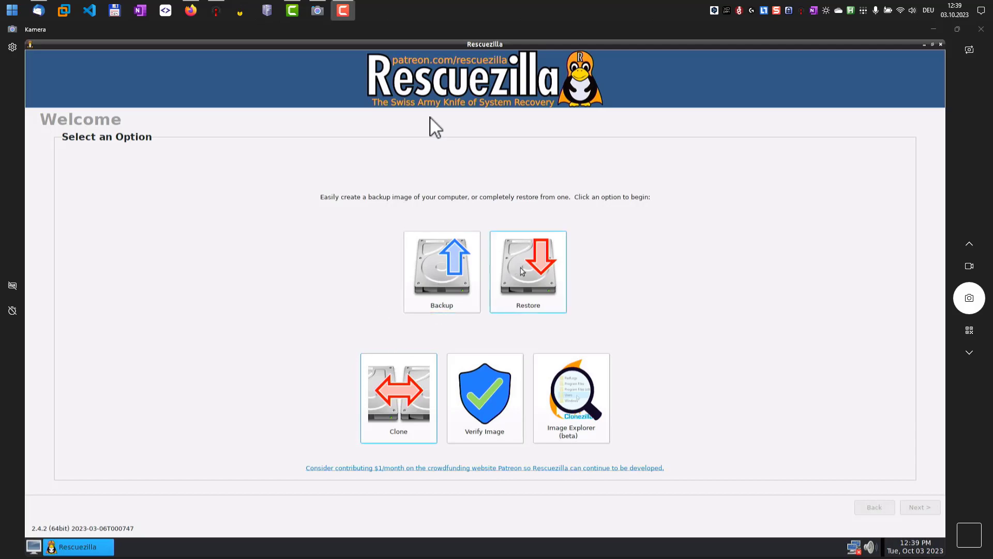
# Step: Set up a clone in Rescuezilla with the 111.8GB KINGSTON SHFS37A as source drive and the 238.5GB VTP256GS SD1 as destination drive
pyautogui.click(393, 409)
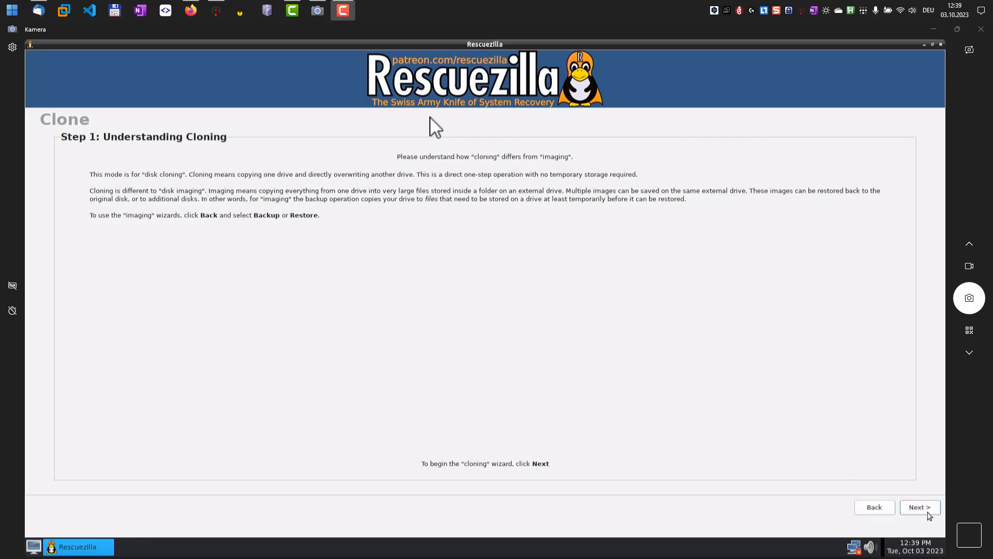
pyautogui.click(921, 507)
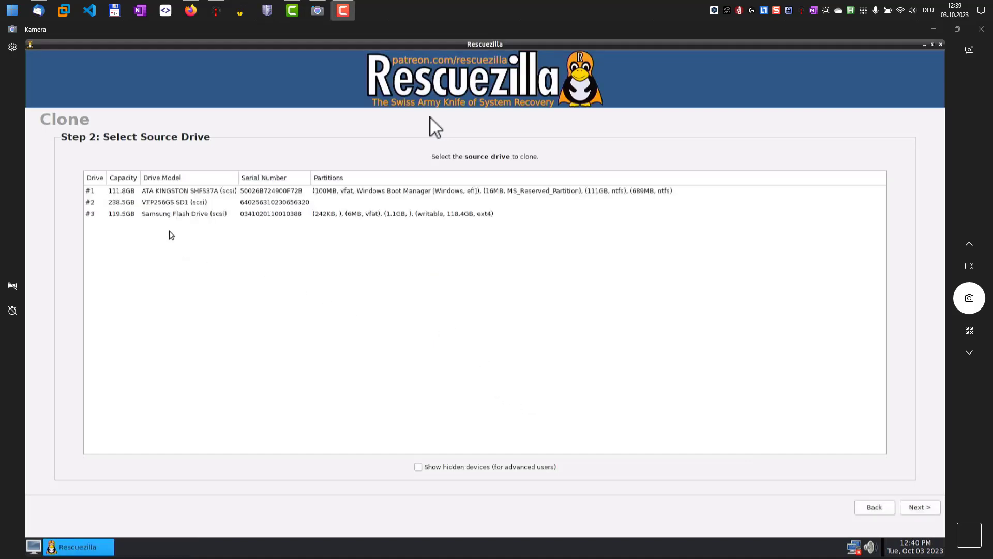
pyautogui.click(169, 195)
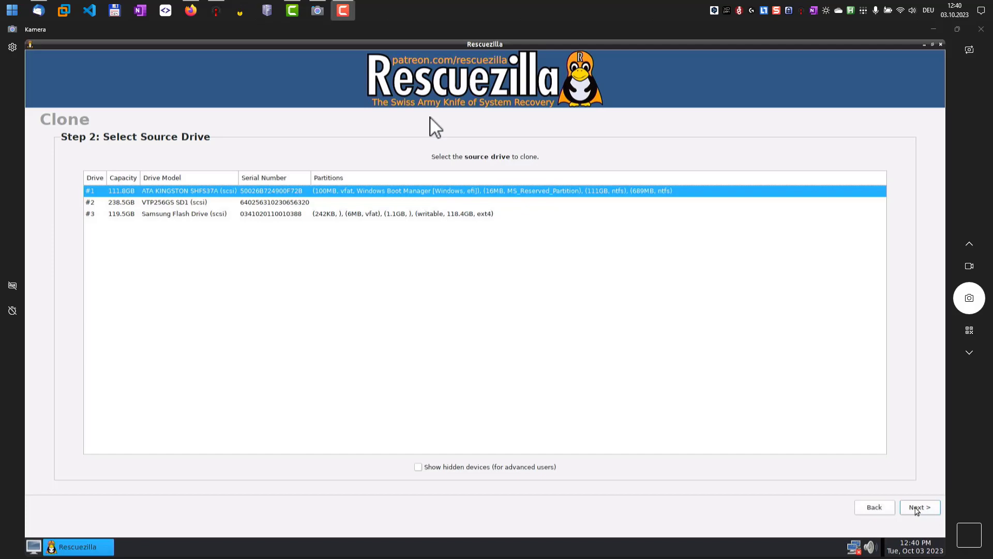
pyautogui.click(917, 508)
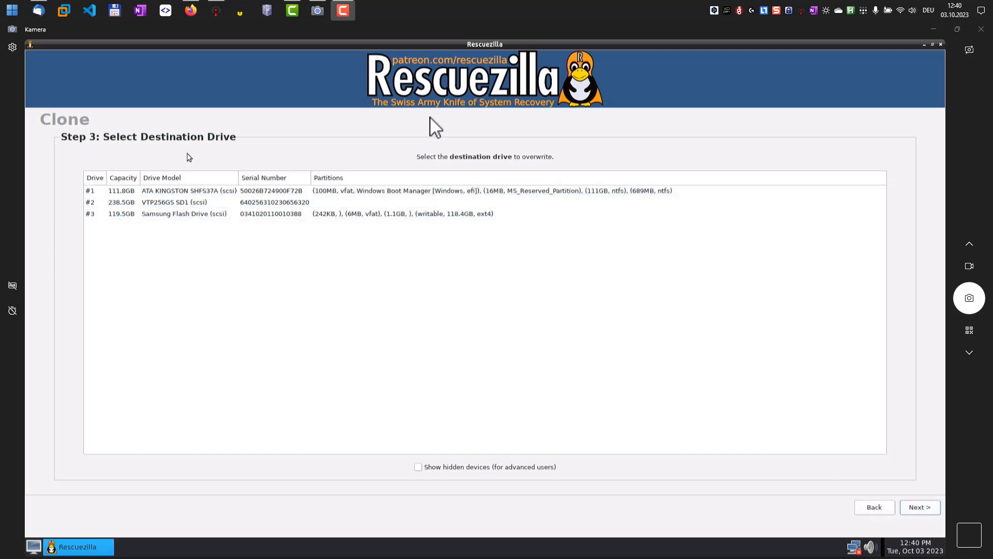
pyautogui.click(163, 200)
pyautogui.click(163, 202)
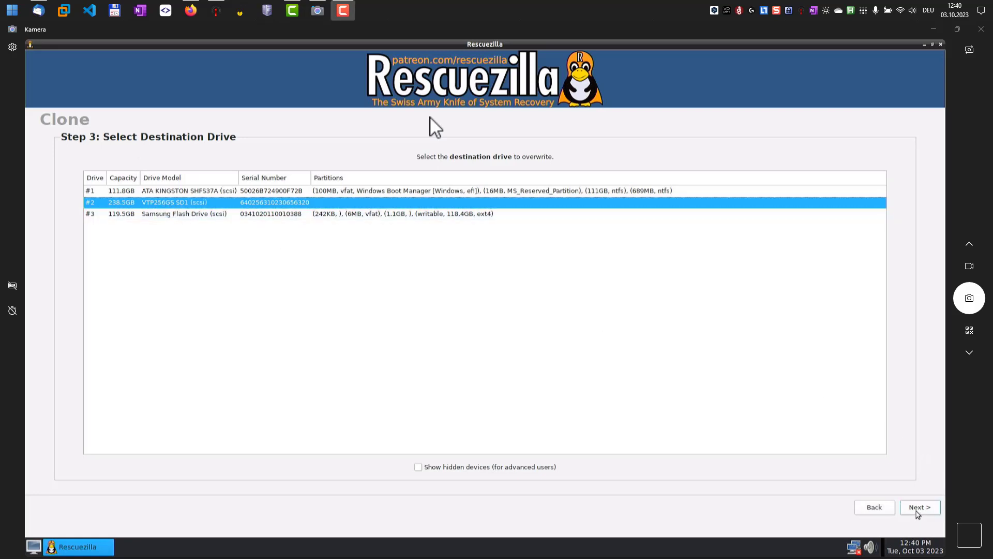
pyautogui.click(917, 513)
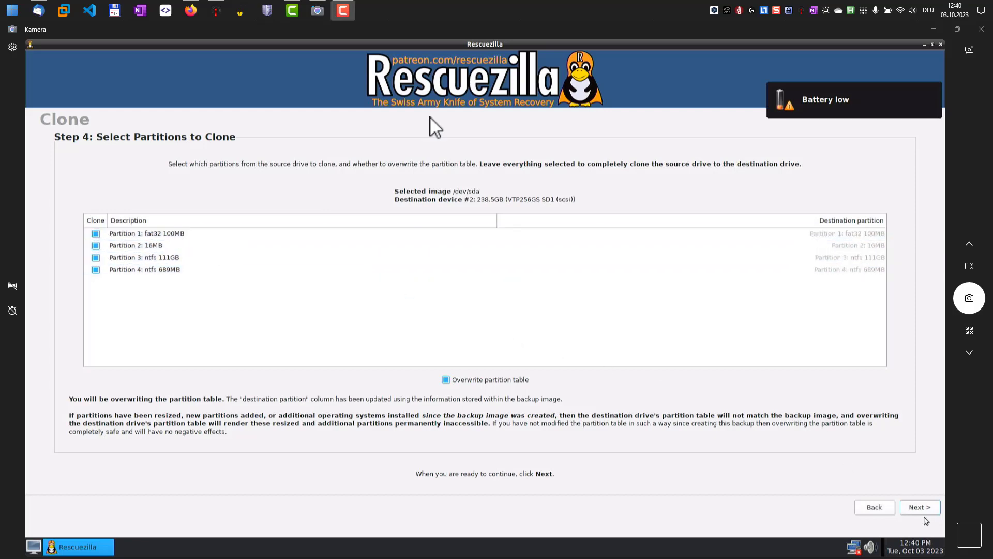
# Step: Keep all four partitions and the partition table overwrite selected, and start cloning to /dev/sdb
pyautogui.click(926, 511)
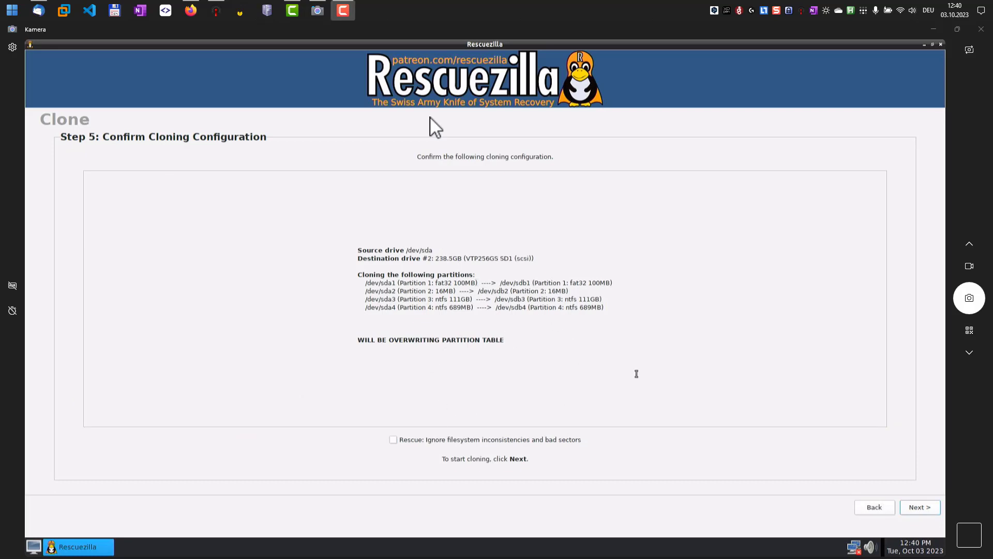
pyautogui.click(926, 508)
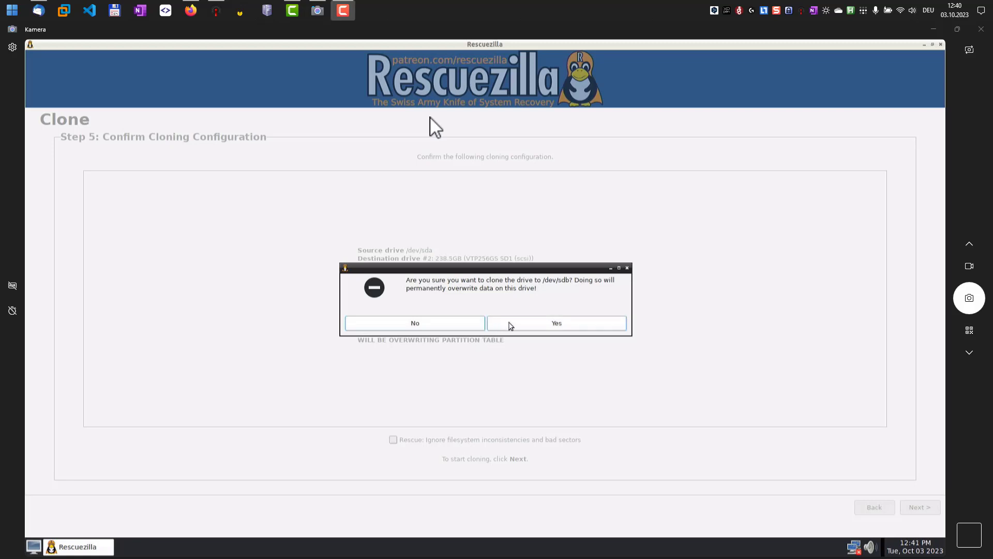
pyautogui.click(511, 326)
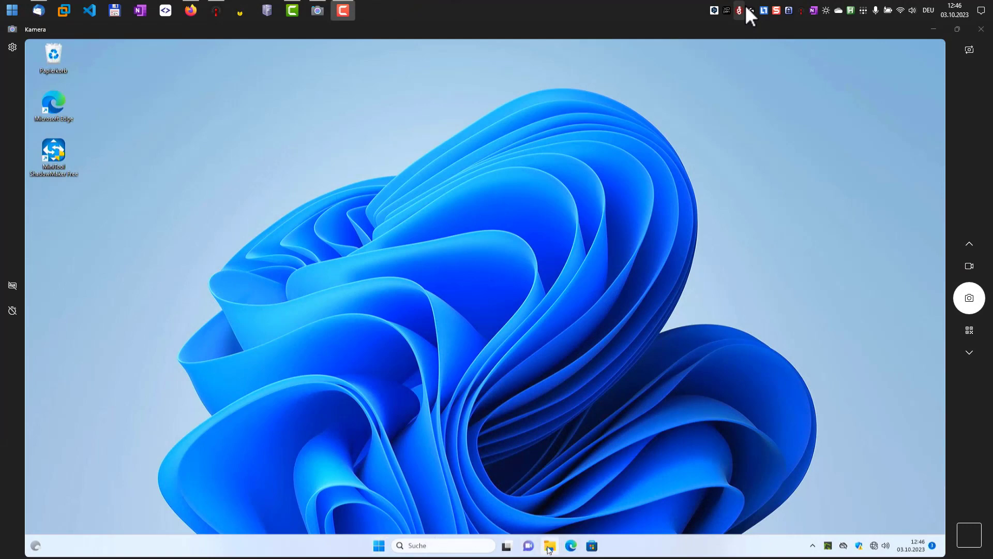
# Step: Open Dieser PC in File Explorer on the booted Windows to check its drives
pyautogui.click(549, 547)
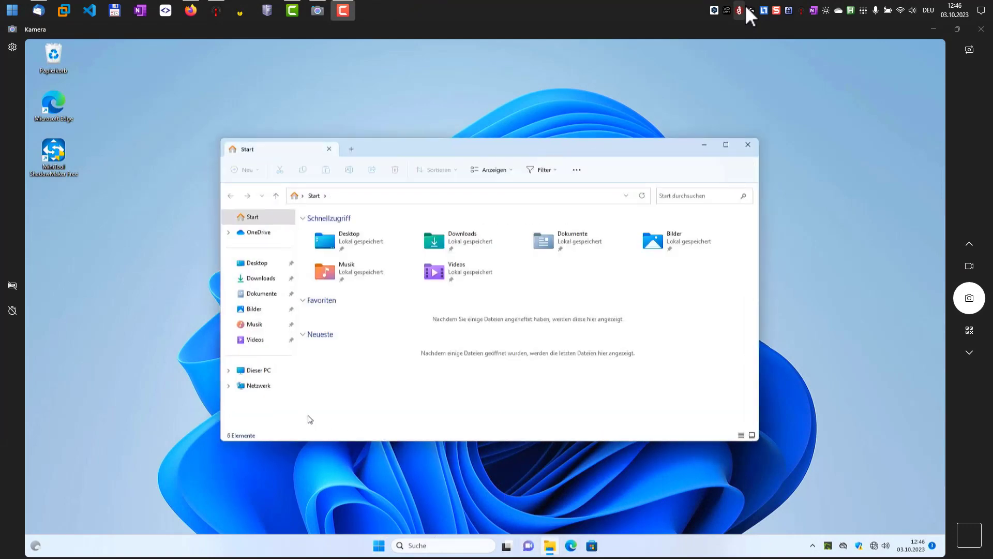
pyautogui.click(266, 375)
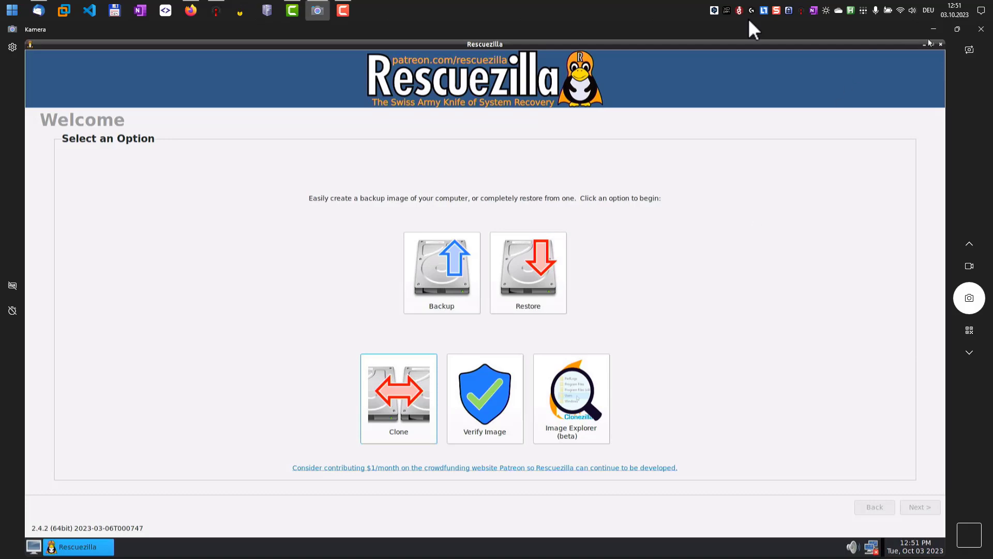
# Step: Close Rescuezilla, open GParted, and queue moving /dev/sda4 to the end of the disk with 129726 MiB of free space preceding it
pyautogui.click(941, 44)
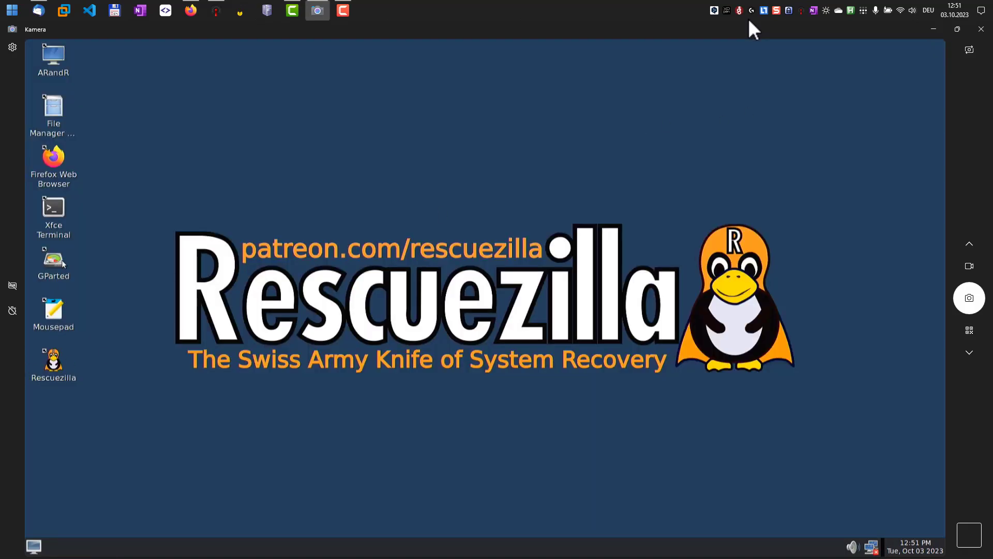
pyautogui.doubleClick(54, 261)
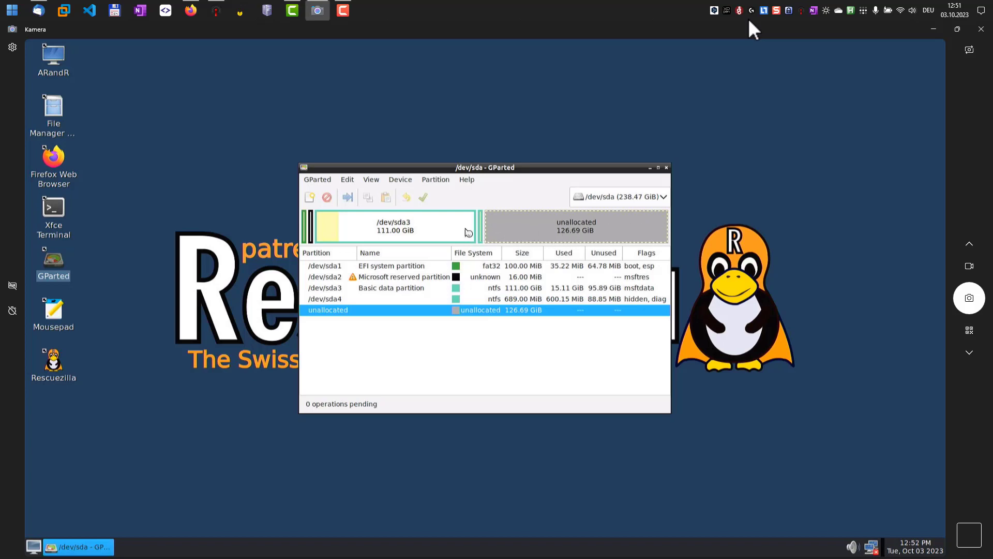
pyautogui.rightClick(483, 231)
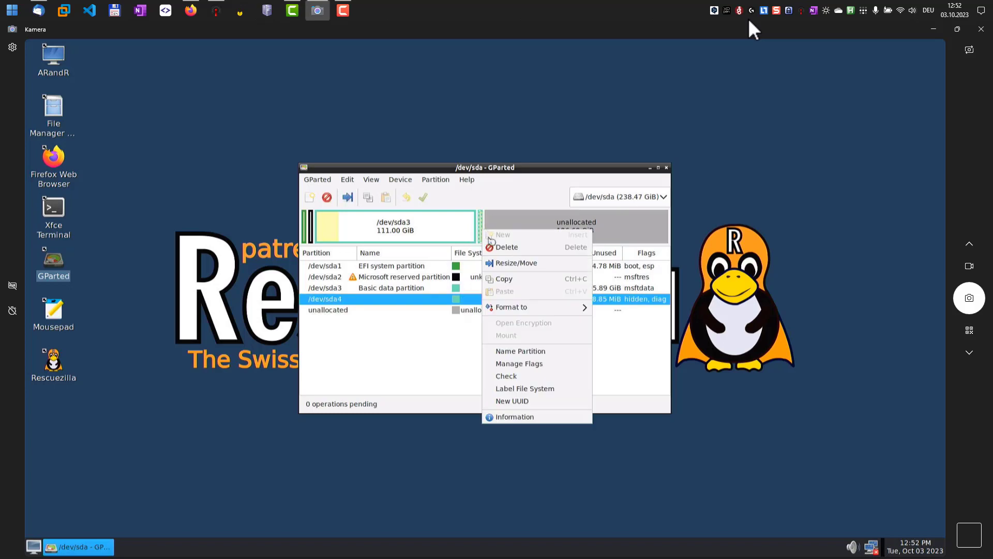
pyautogui.click(507, 264)
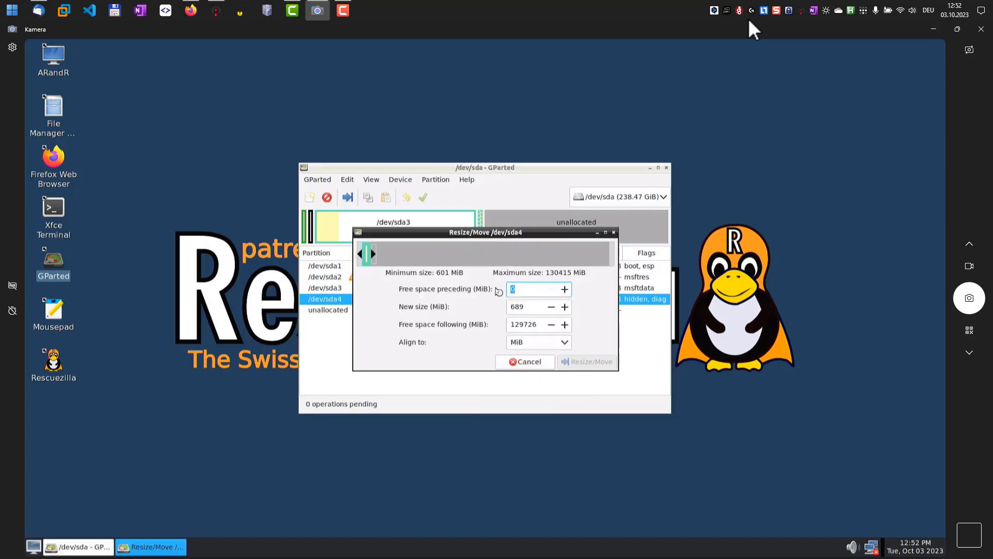
pyautogui.moveTo(366, 256); pyautogui.dragTo(633, 247)
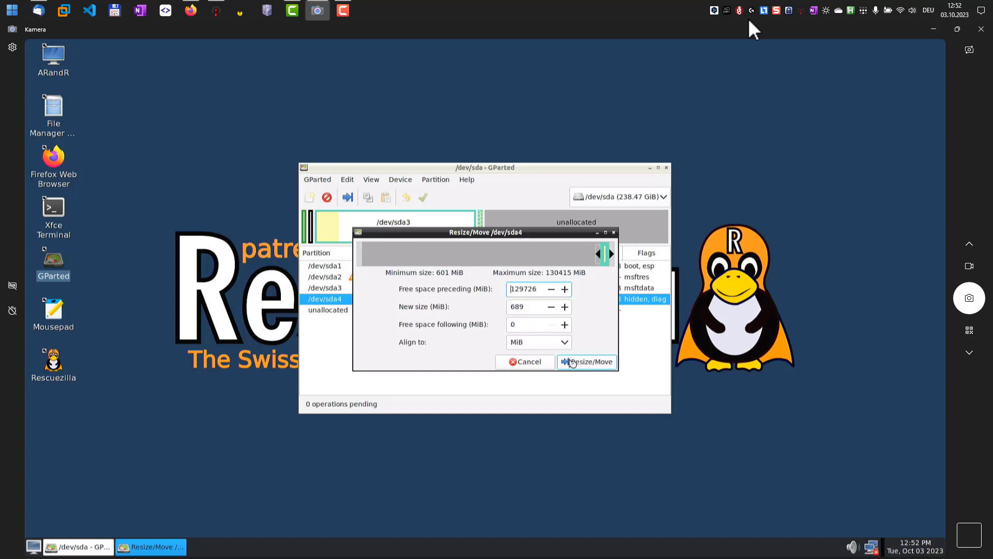
pyautogui.click(573, 361)
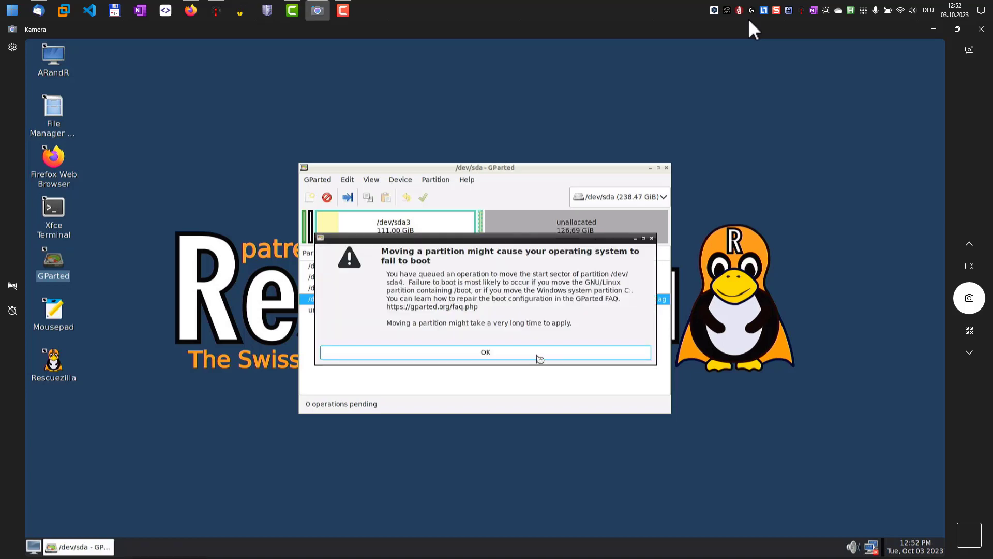
pyautogui.click(539, 353)
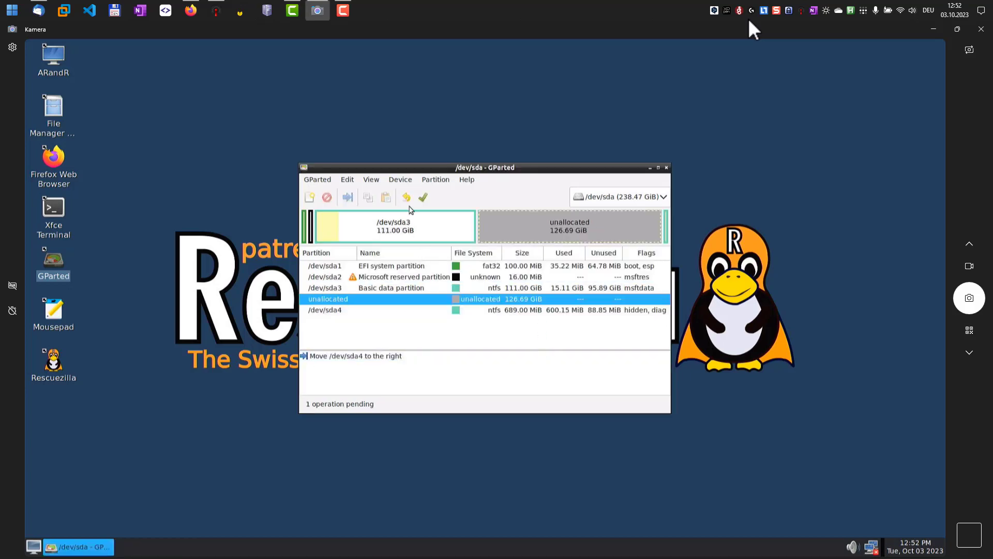
# Step: Apply the pending move of /dev/sda4 and close the operation report
pyautogui.click(422, 199)
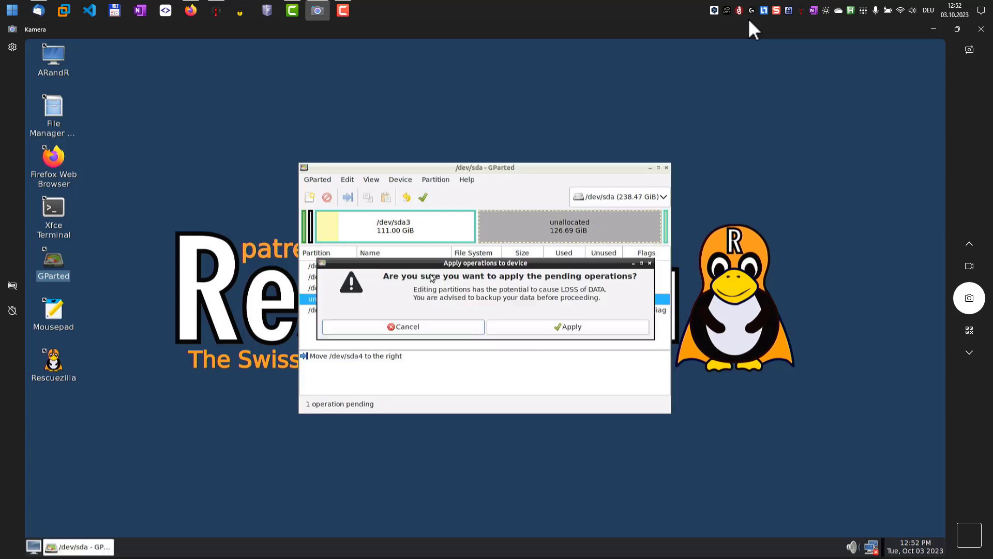
pyautogui.click(520, 329)
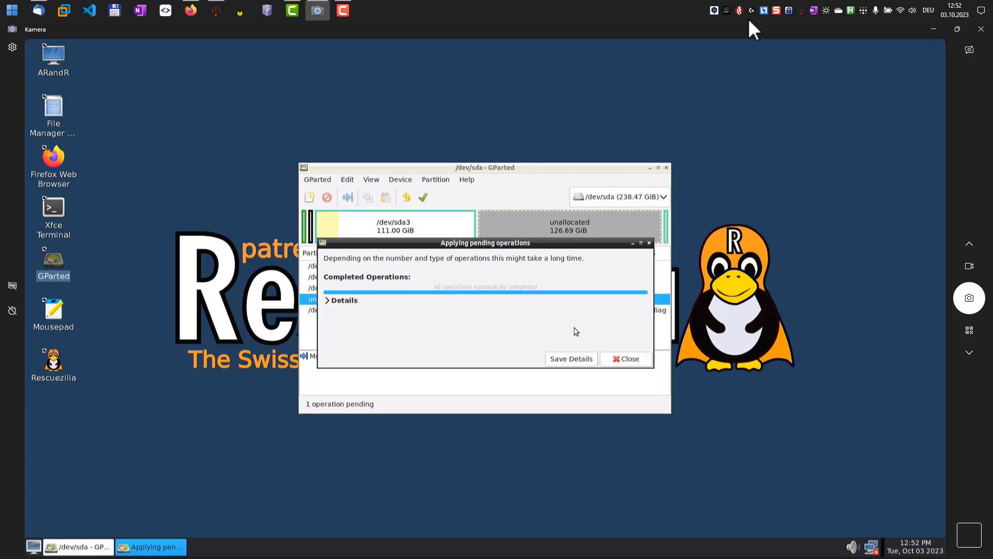
pyautogui.click(616, 361)
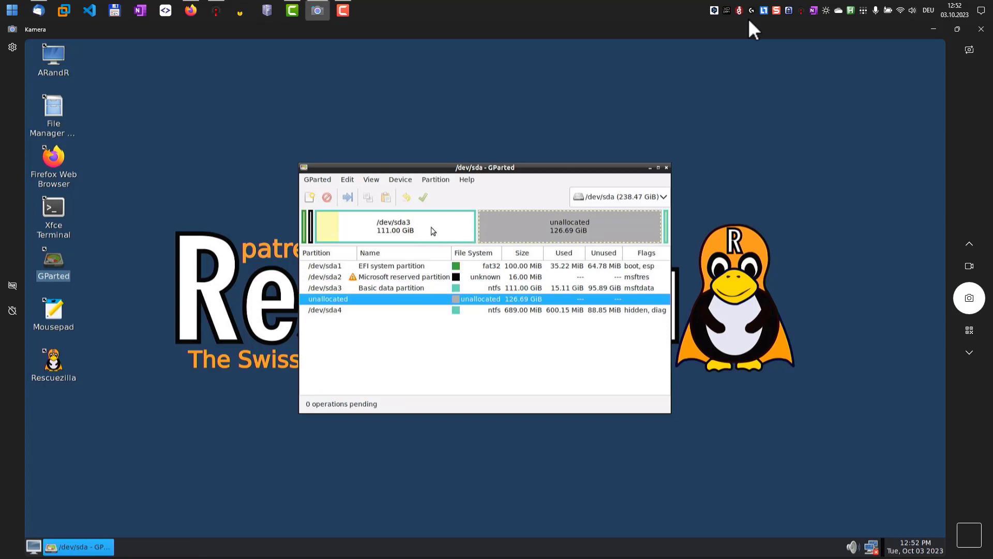
# Step: Queue growing /dev/sda3 to its maximum size of 243392 MiB, leaving 0 MiB of free space following it
pyautogui.rightClick(434, 231)
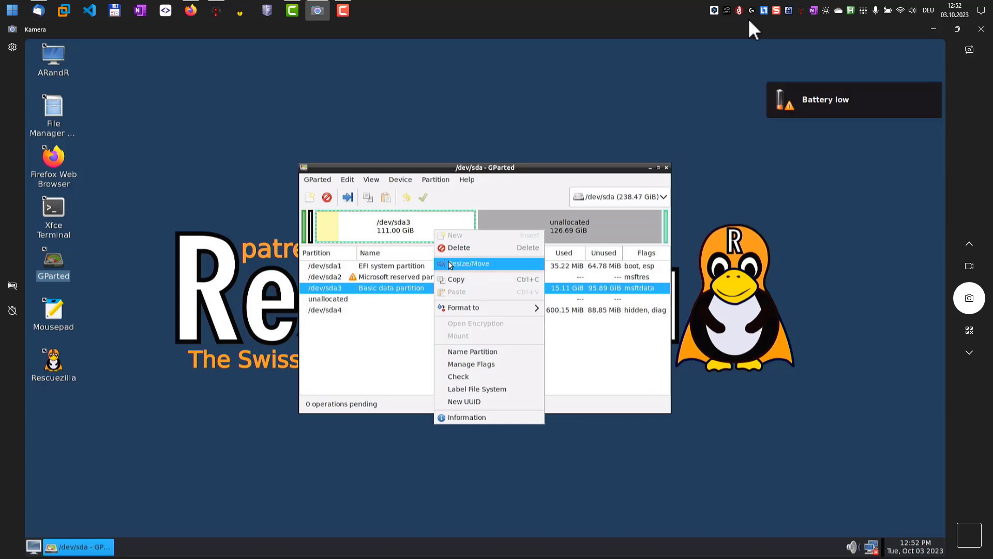
pyautogui.click(450, 264)
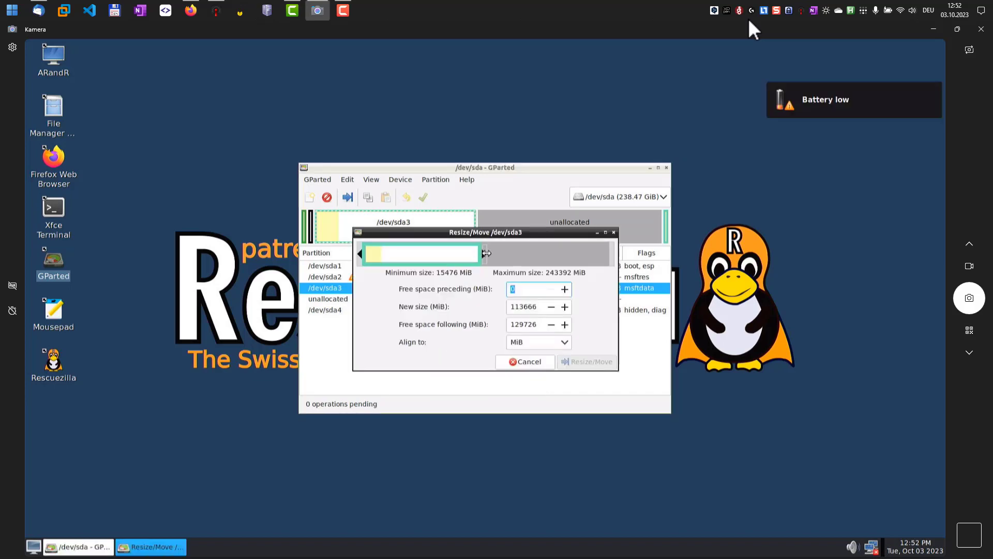
pyautogui.moveTo(487, 253); pyautogui.dragTo(629, 240)
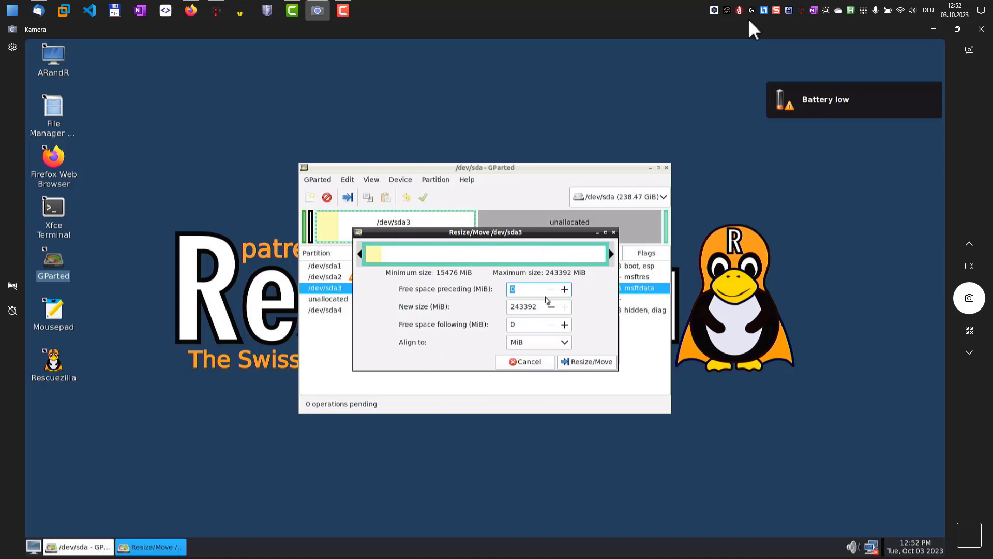
pyautogui.click(574, 361)
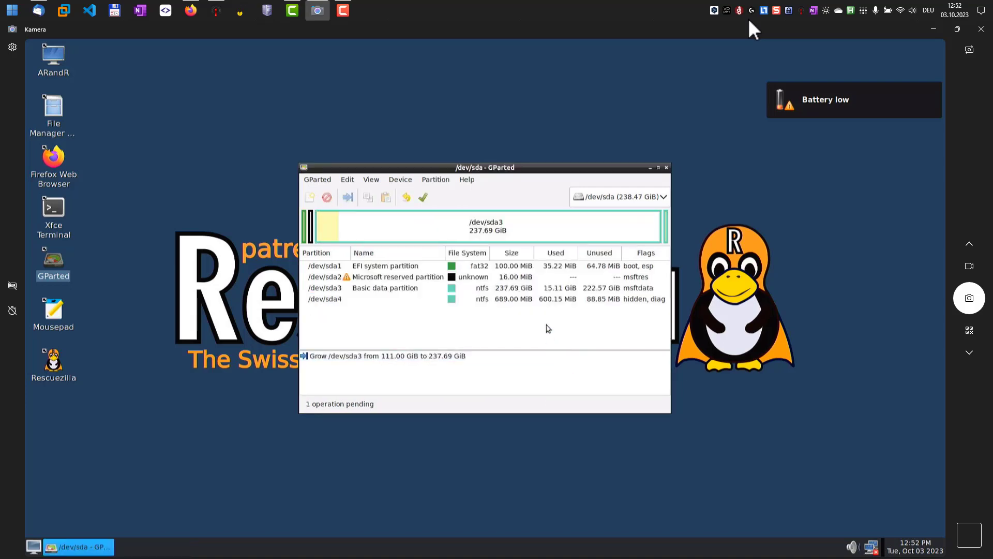
# Step: Apply the pending growth of /dev/sda3, expand the operation details, and close the report and GParted
pyautogui.click(421, 201)
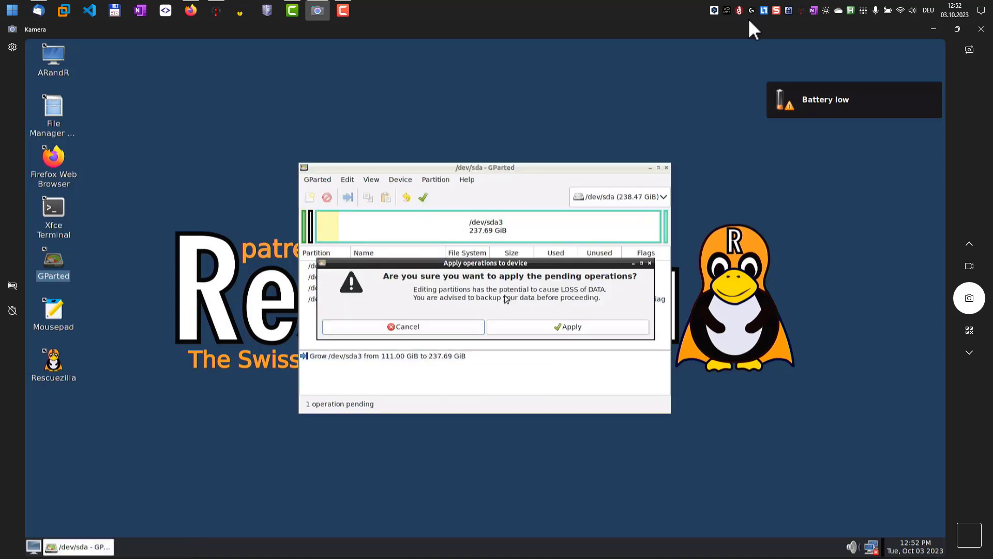
pyautogui.click(530, 328)
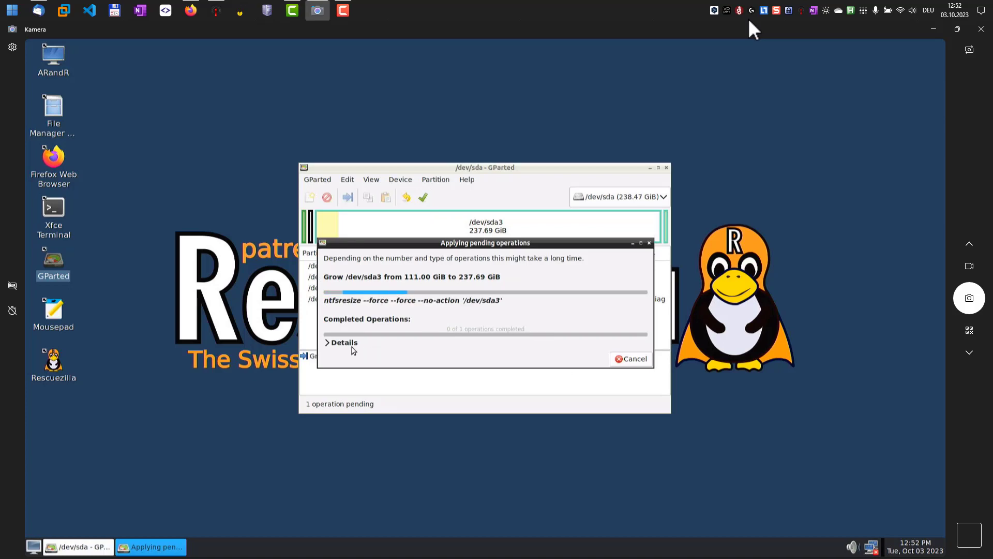
pyautogui.click(351, 344)
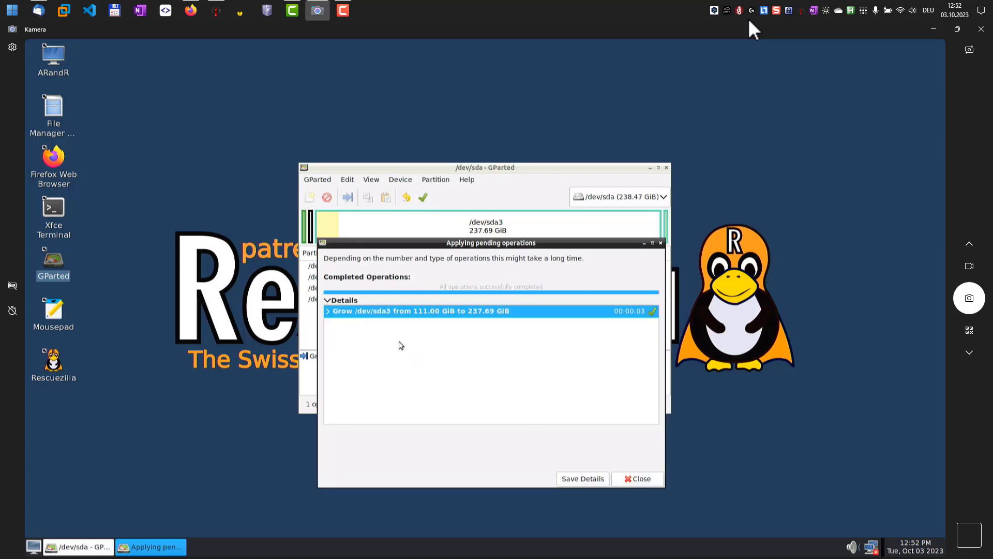
pyautogui.click(623, 480)
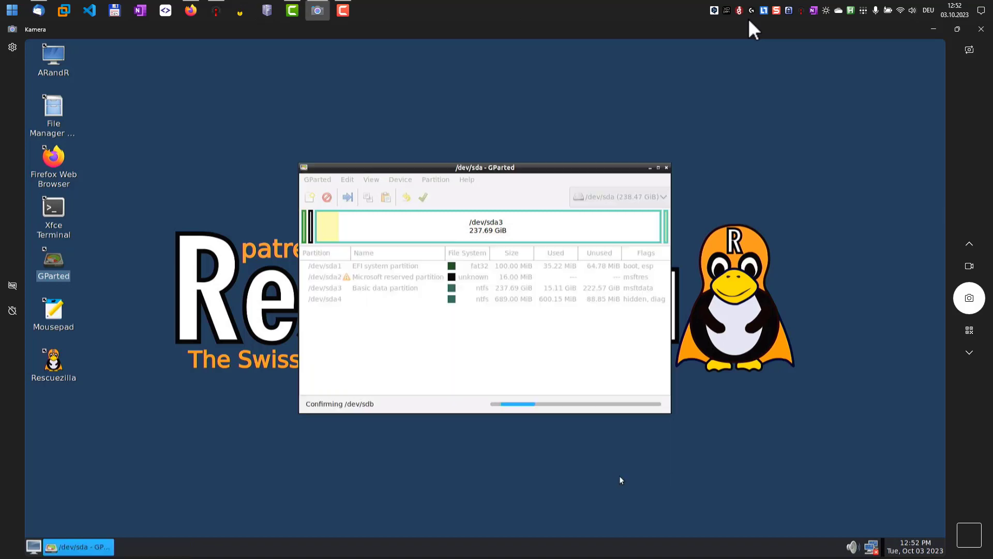
pyautogui.click(666, 168)
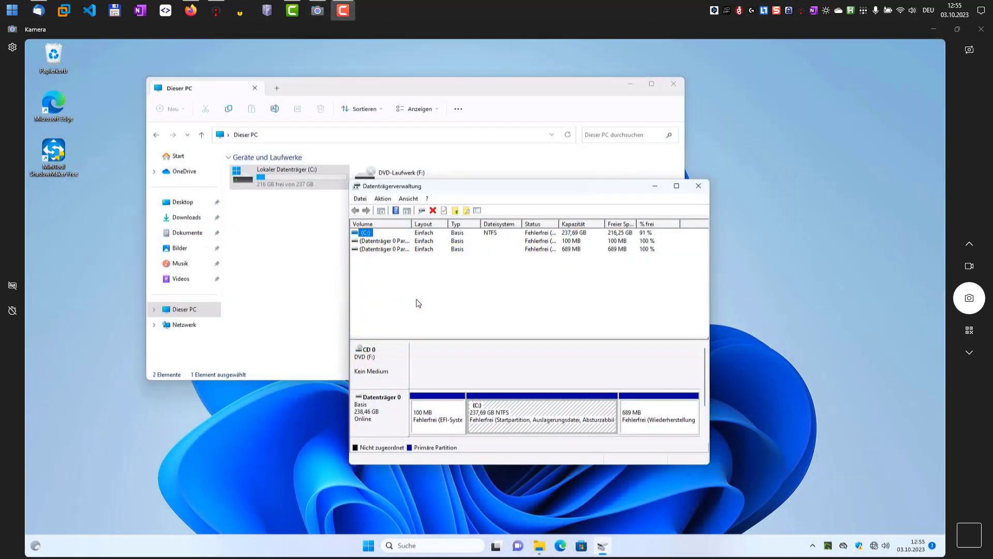
pyautogui.click(287, 210)
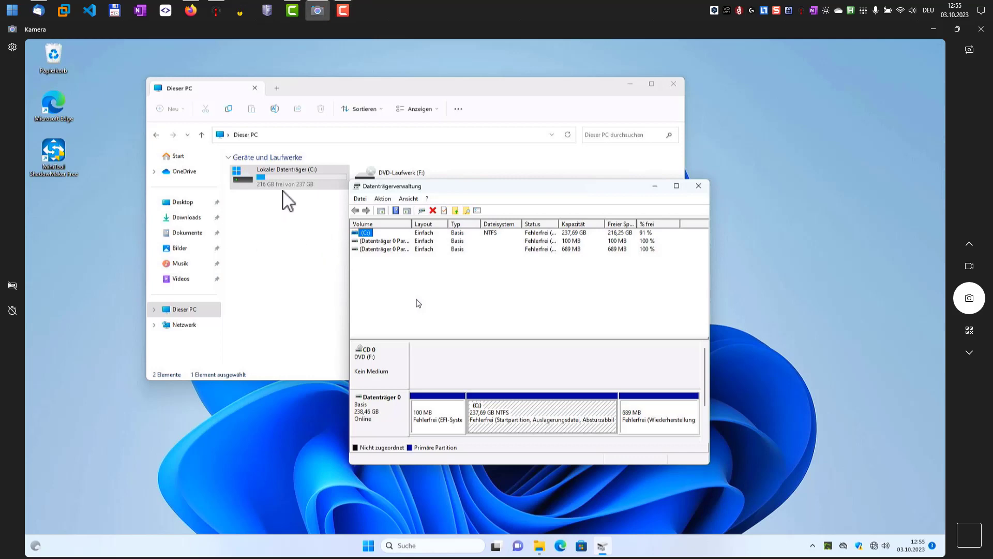